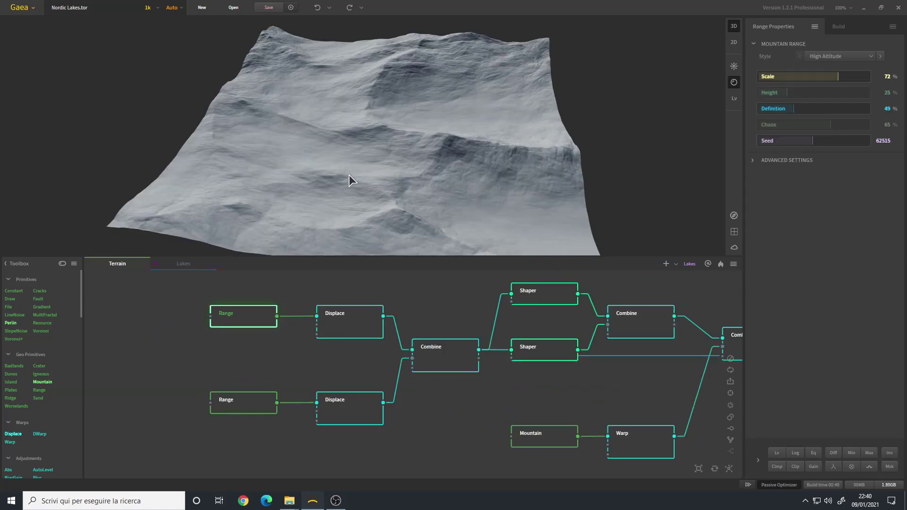
- Examine the terrain produced by the upper Range node and its Displace node in the 3D preview
left_click_drag(378, 194, 369, 192)
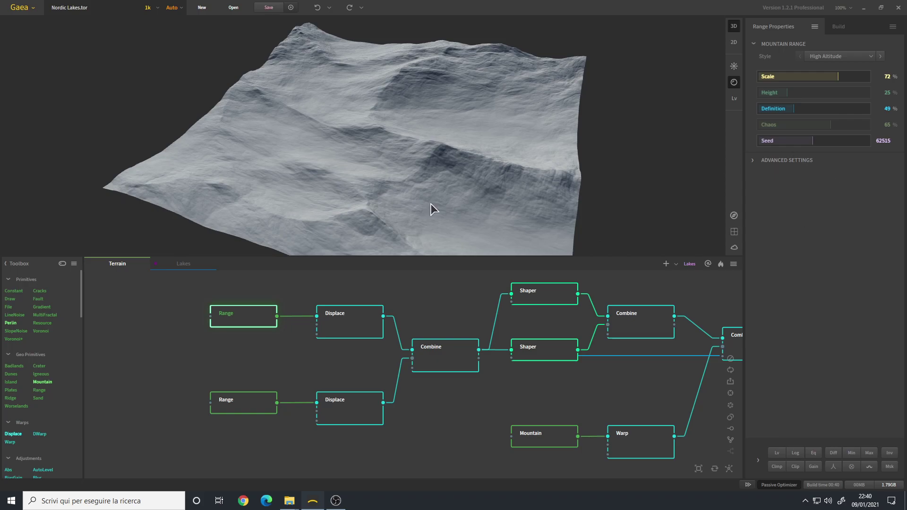
left_click_drag(417, 203, 382, 165)
left_click(355, 328)
left_click_drag(430, 157, 402, 163)
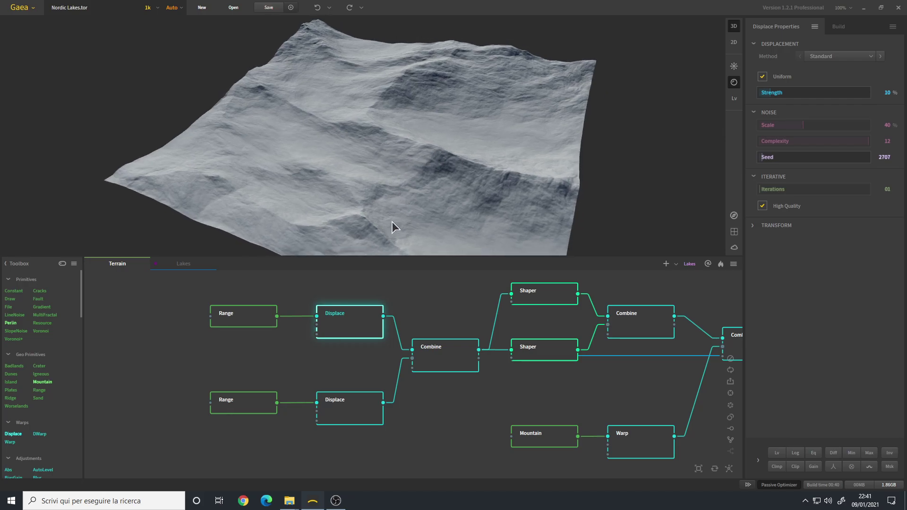
- Inspect the lower Range and Displace nodes, and the Combine node that merges both displaced ranges
left_click(240, 407)
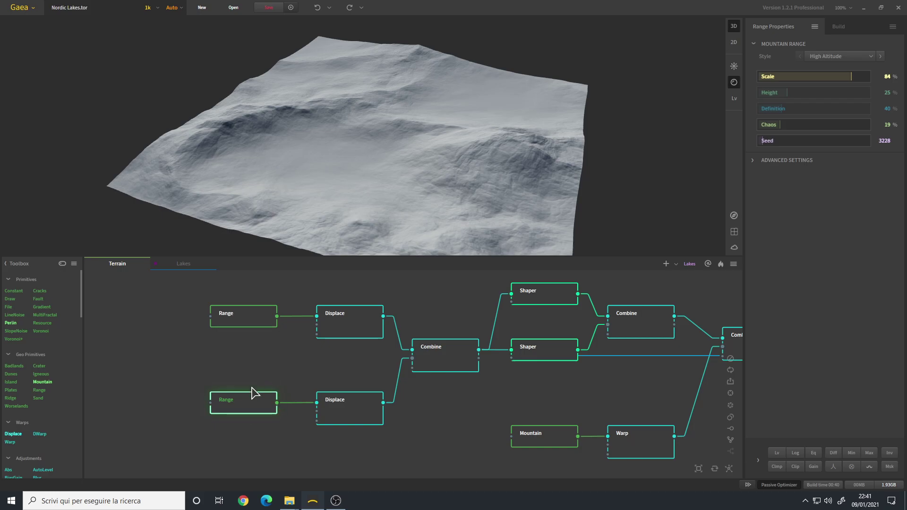
left_click(360, 418)
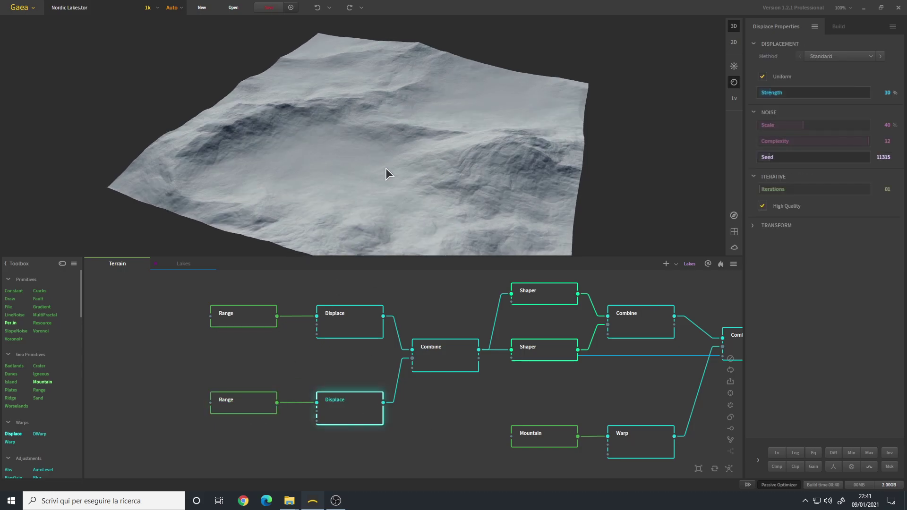
left_click(443, 351)
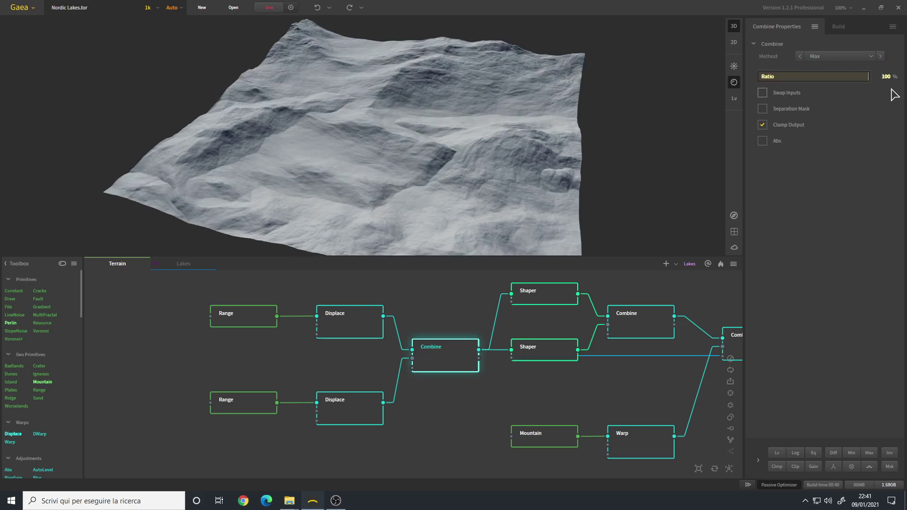
left_click_drag(432, 134, 502, 178)
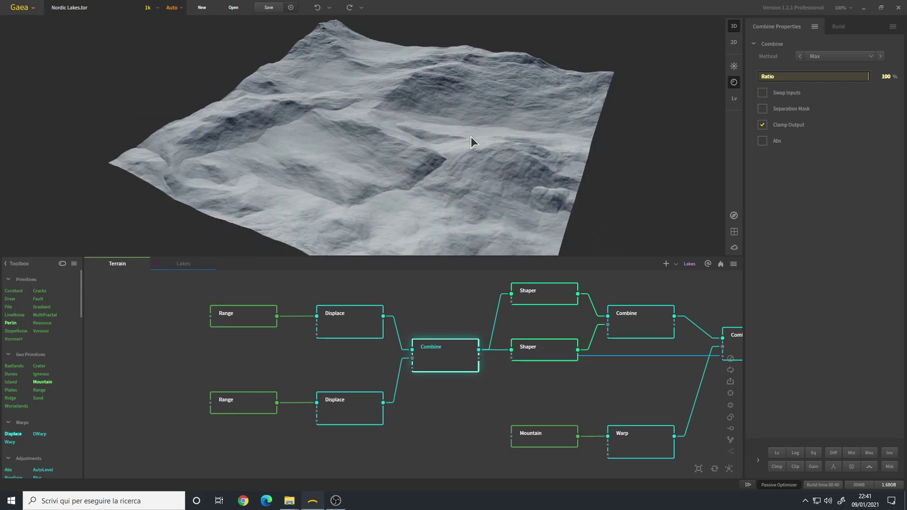
left_click_drag(439, 140, 434, 154)
- Compare the two Shaper nodes fed by the first Combine, checking the upper one's Local effect option
middle_click_drag(447, 341, 267, 359)
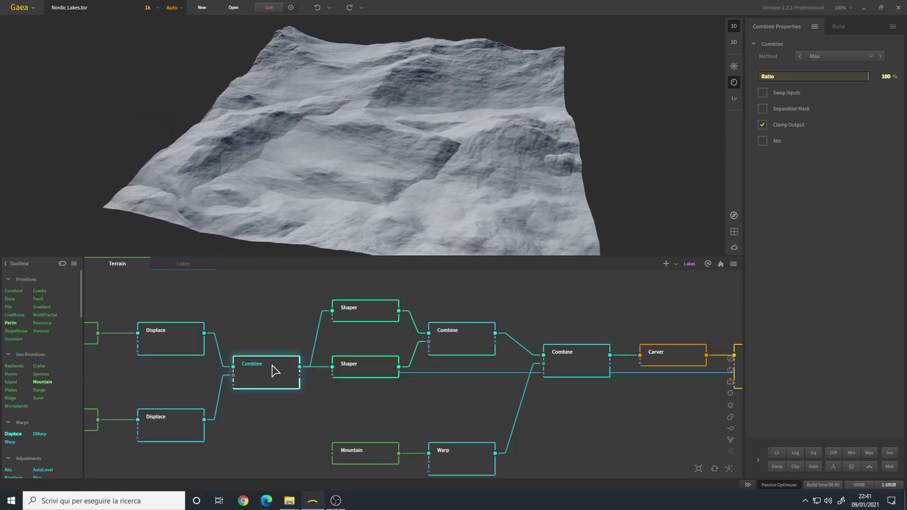
left_click(365, 316)
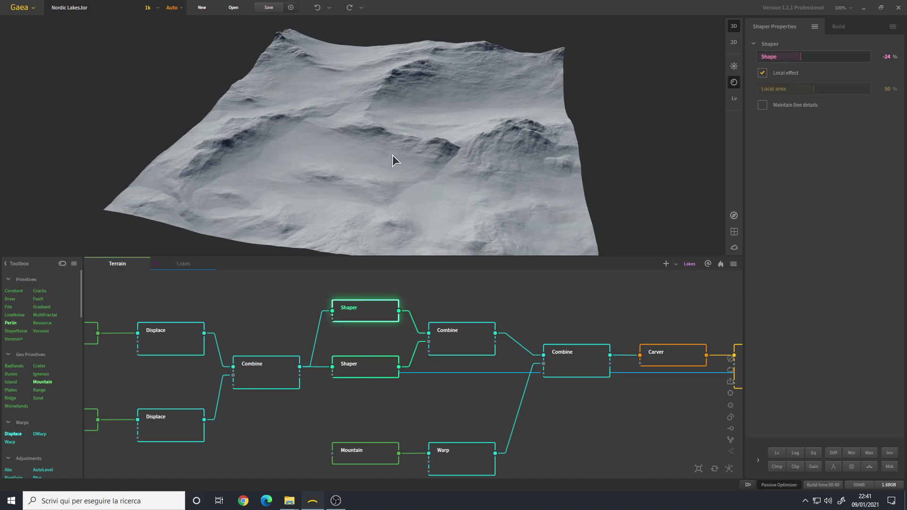
left_click_drag(393, 176, 297, 157)
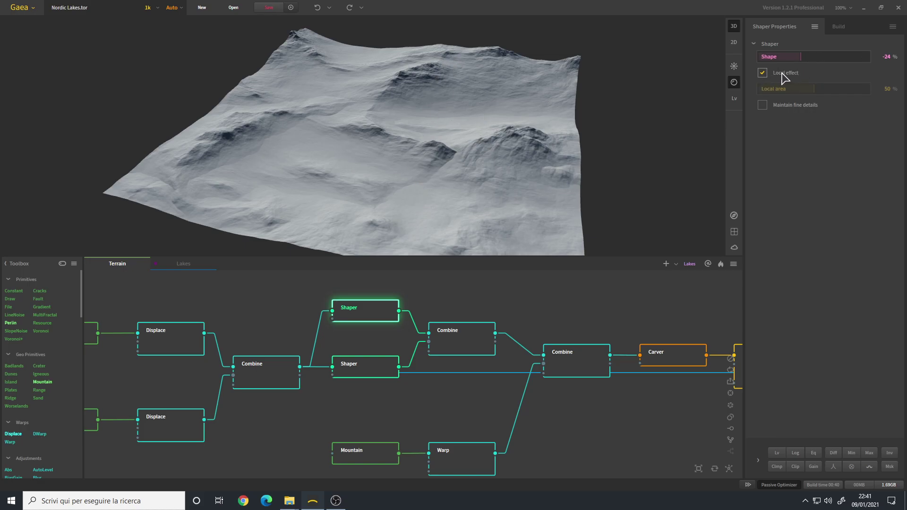
left_click(762, 73)
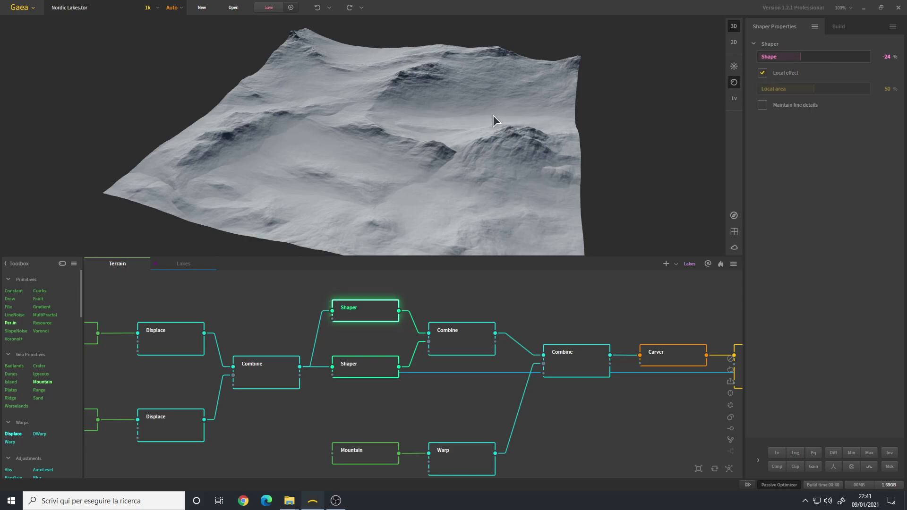
left_click(375, 367)
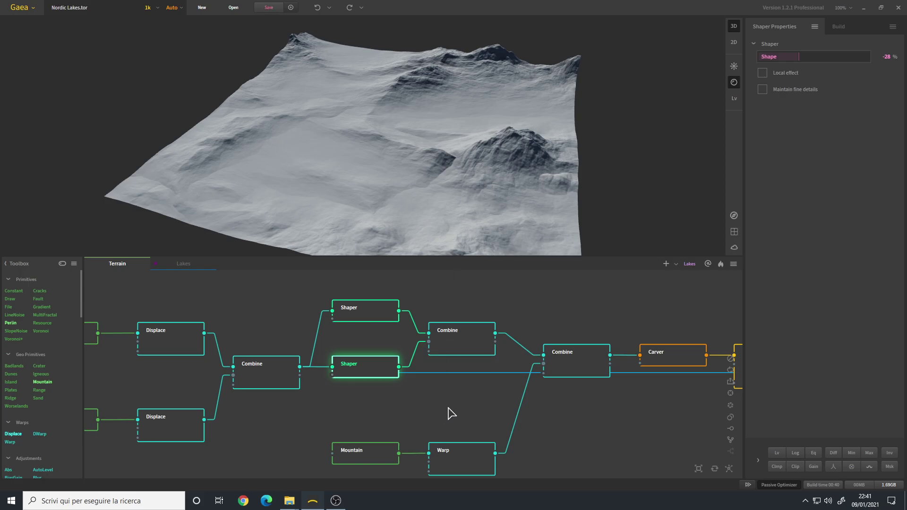
- Examine the Combine node that blends the two Shapers and review the node chain leading up to it
left_click(457, 354)
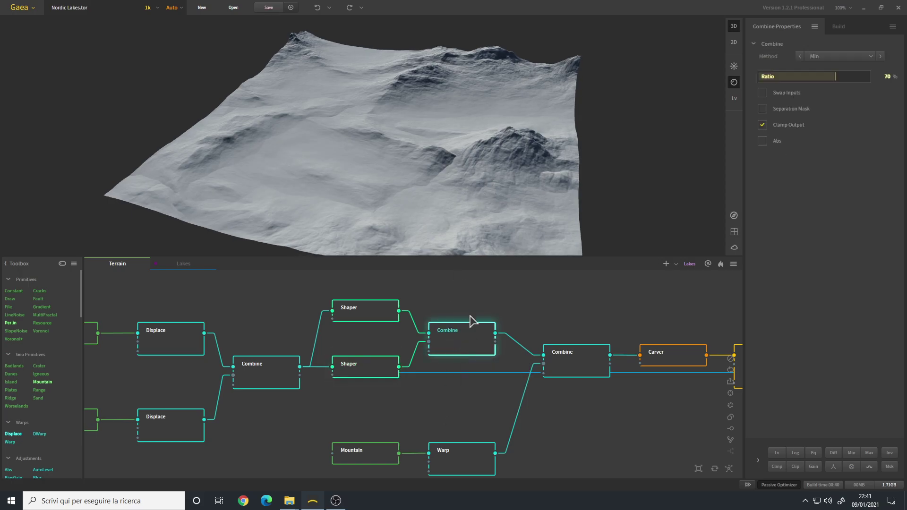
left_click_drag(468, 165, 395, 149)
scroll(320, 374, "down", 3)
middle_click_drag(234, 390, 338, 386)
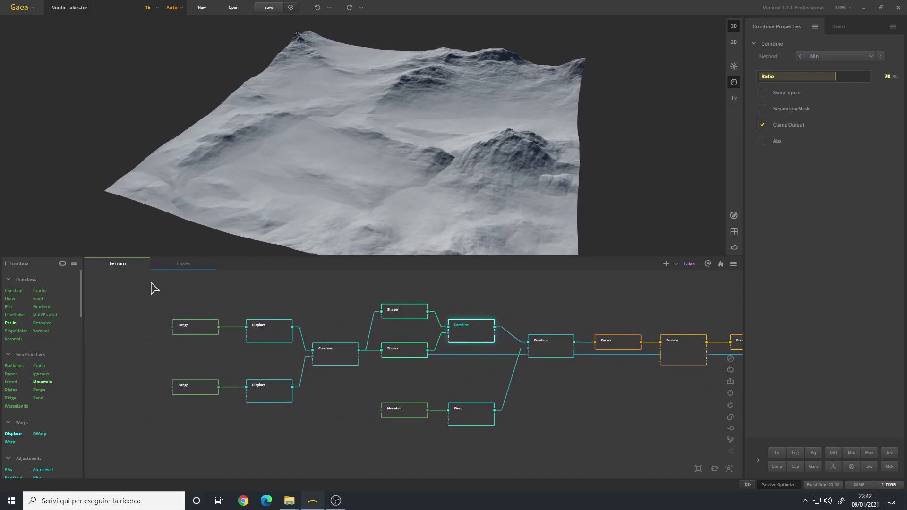
left_click_drag(151, 283, 156, 313)
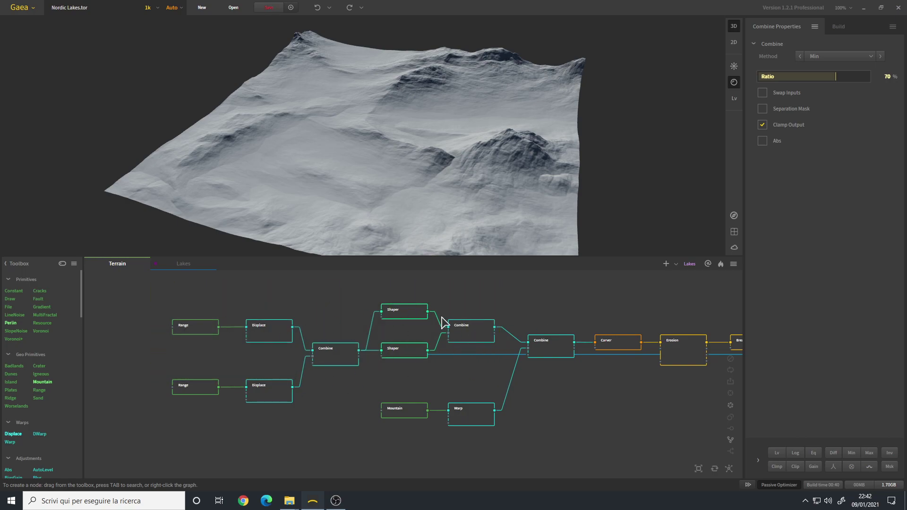
scroll(461, 373, "up", 3)
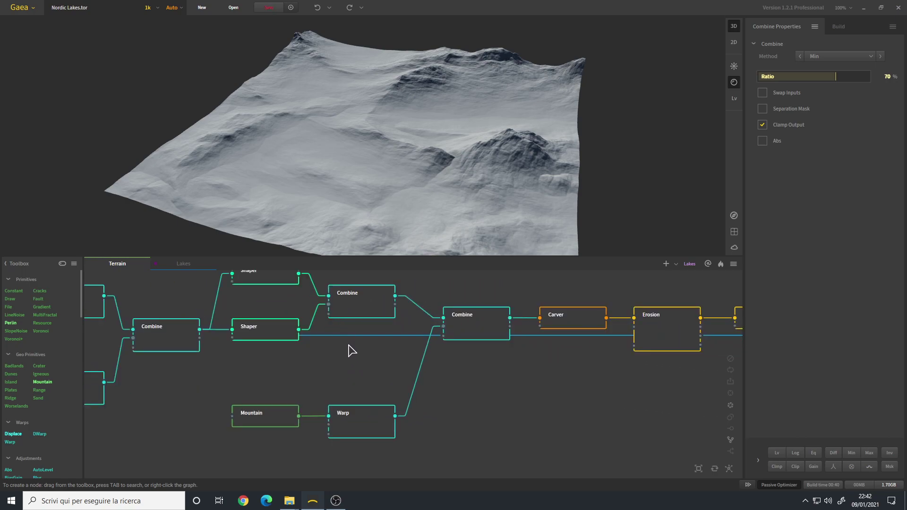
- Inspect the Mountain node's settings and examine its relief from several angles in the 3D preview
left_click(283, 420)
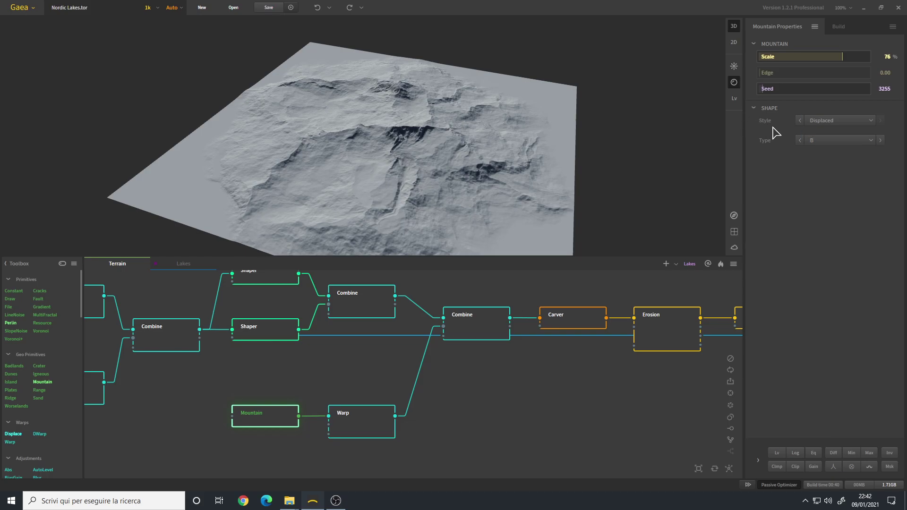
left_click_drag(425, 176, 375, 167)
scroll(404, 168, "up", 4)
scroll(411, 158, "down", 5)
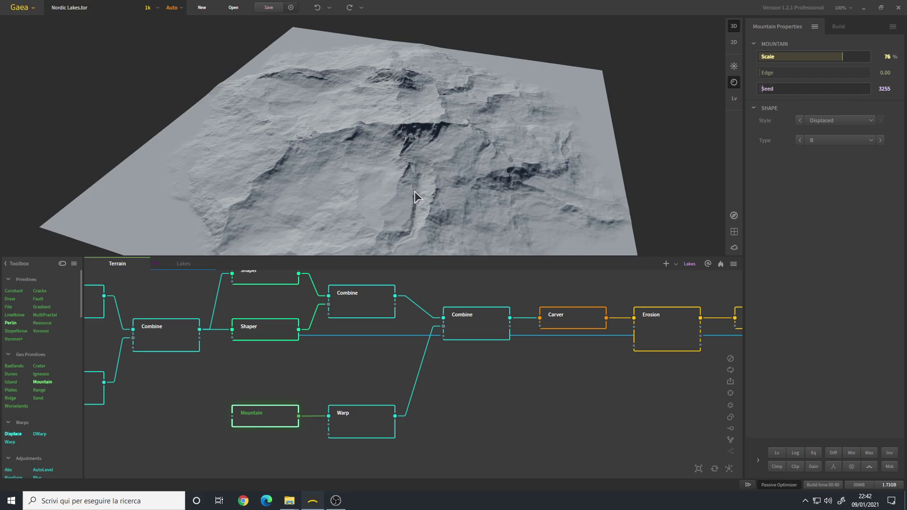
left_click_drag(415, 191, 411, 181)
mouse_move(438, 143)
left_mouse_down()
mouse_move(382, 137)
mouse_move(442, 142)
mouse_move(450, 152)
left_mouse_up()
- Inspect the Warp node connected to the Mountain and its distorted terrain
left_click(366, 427)
scroll(449, 158, "down", 3)
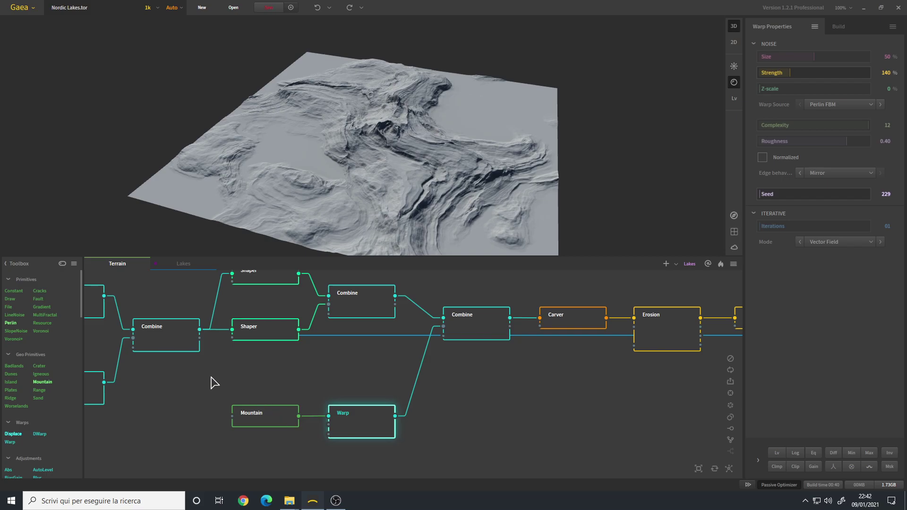
left_click_drag(211, 376, 438, 462)
left_click(452, 420)
- Examine the Combine node that subtracts the warped mountain from the terrain, viewing the carved lake basins closely from several angles
left_click(482, 323)
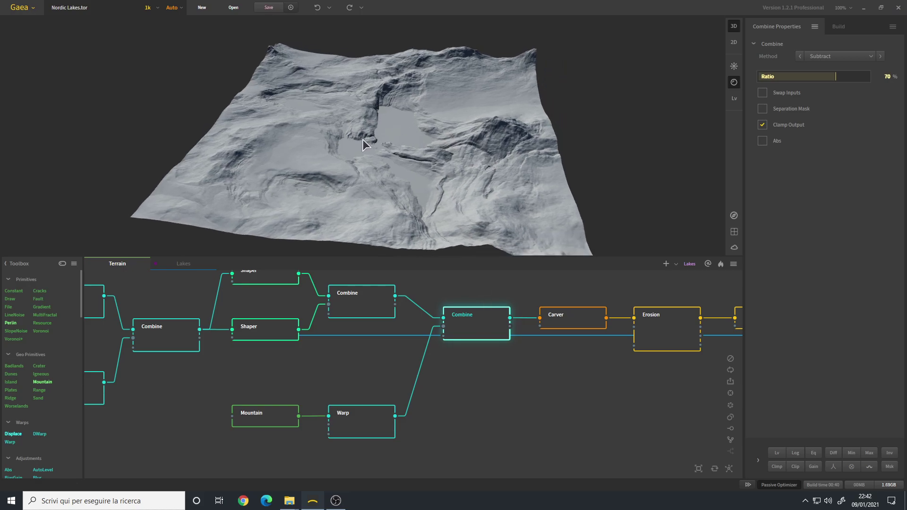
left_click_drag(392, 129, 396, 135)
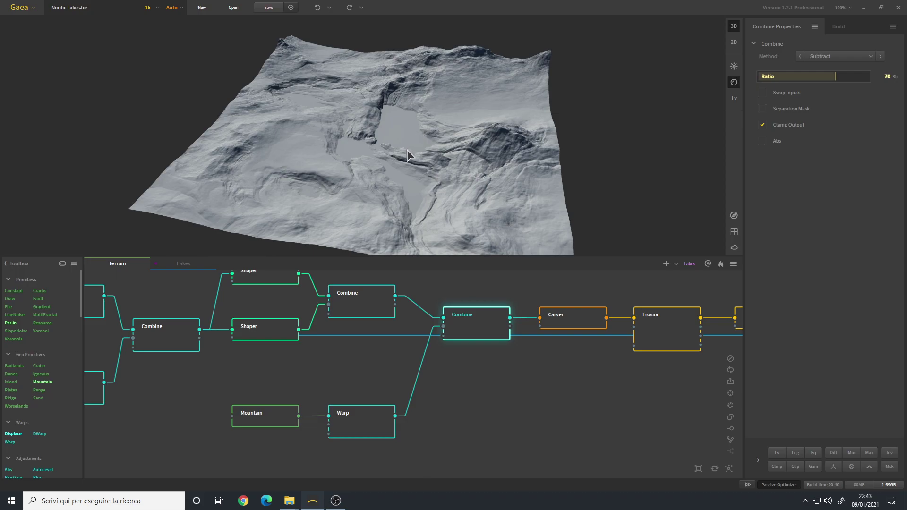
left_click_drag(410, 160, 426, 143)
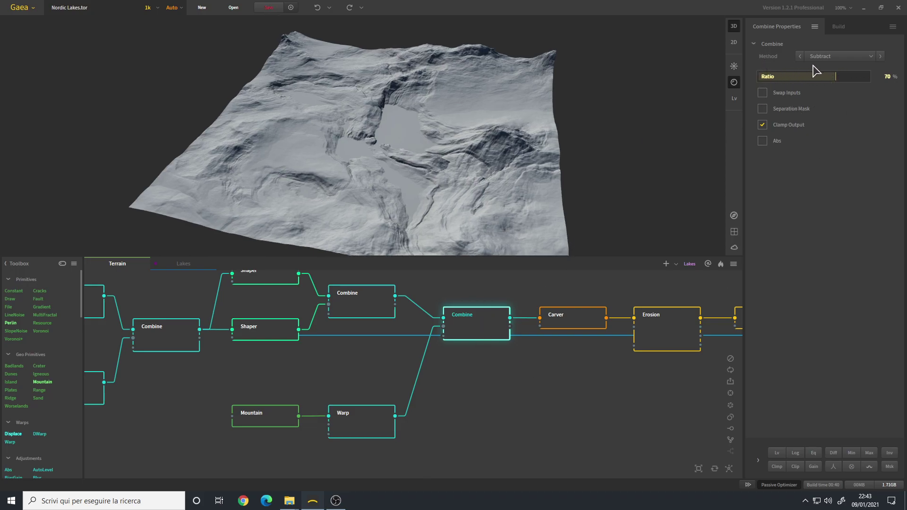
scroll(402, 150, "up", 5)
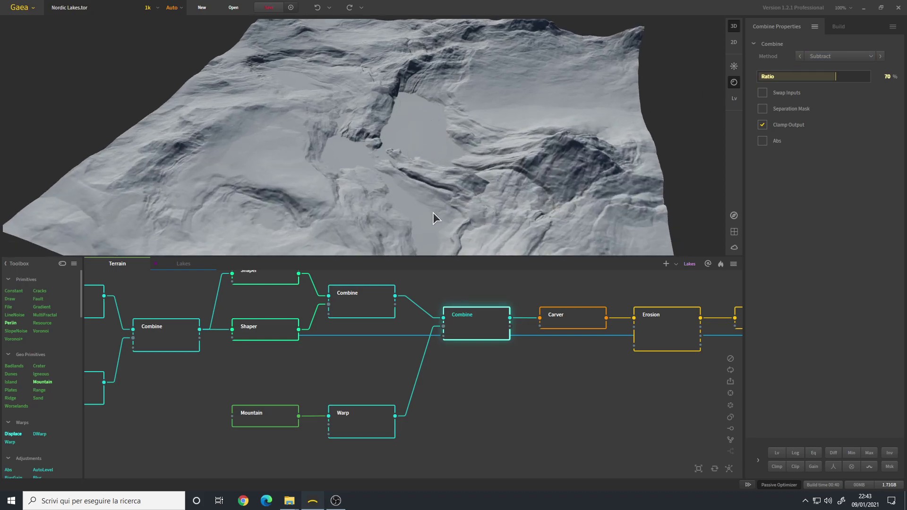
scroll(441, 202, "down", 3)
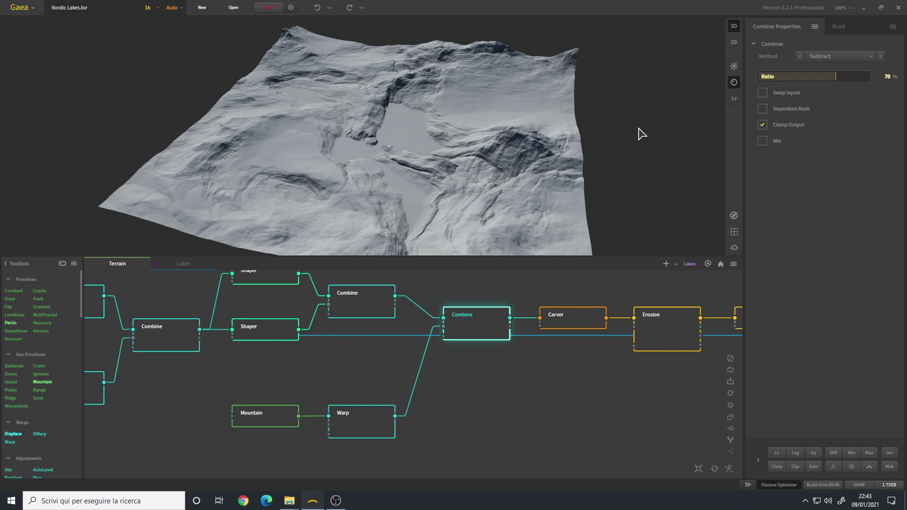
left_click_drag(348, 146, 354, 143)
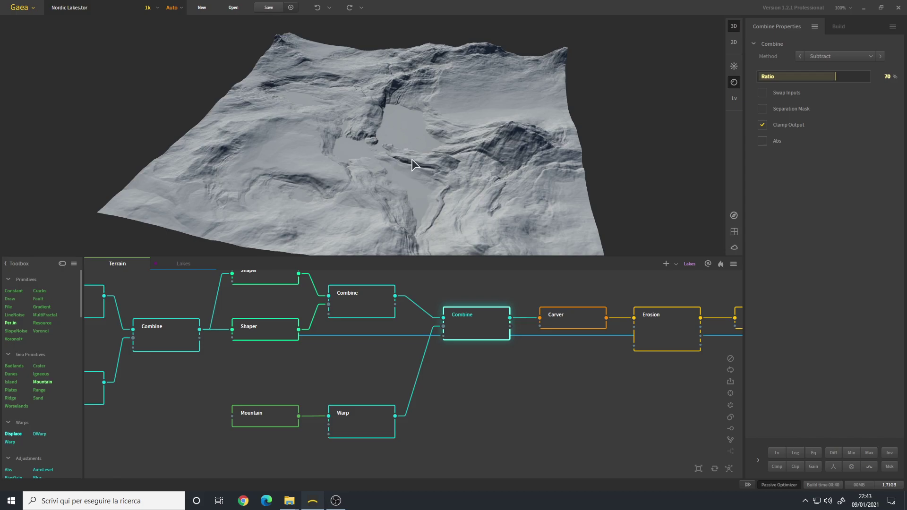
mouse_move(400, 156)
left_mouse_down()
mouse_move(392, 156)
mouse_move(404, 166)
left_mouse_up()
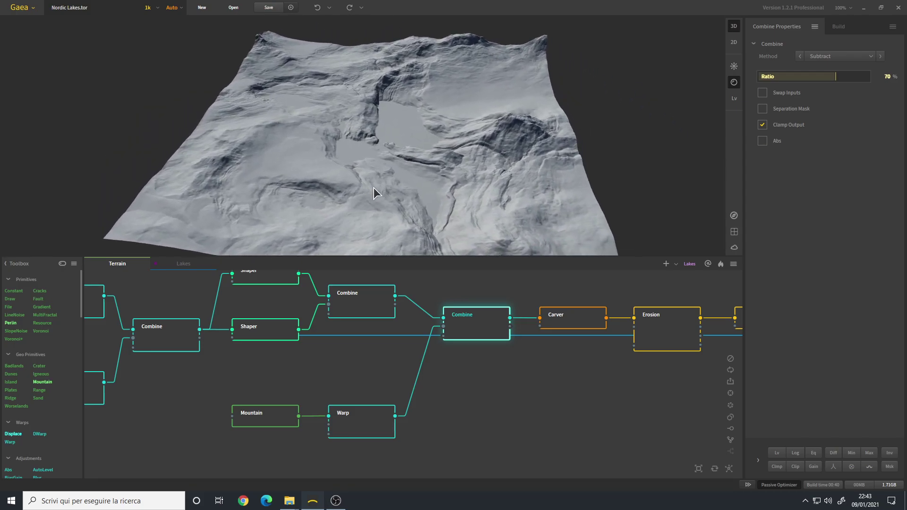
scroll(373, 188, "up", 3)
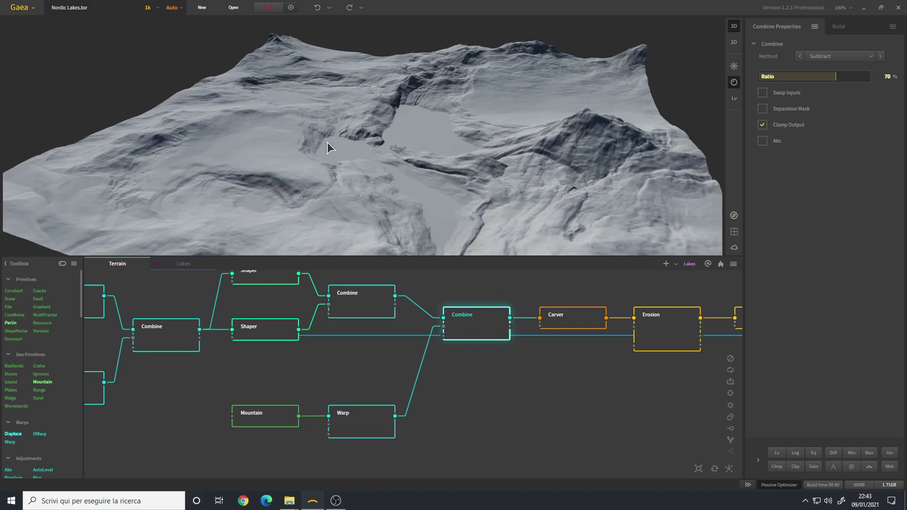
scroll(414, 161, "up", 3)
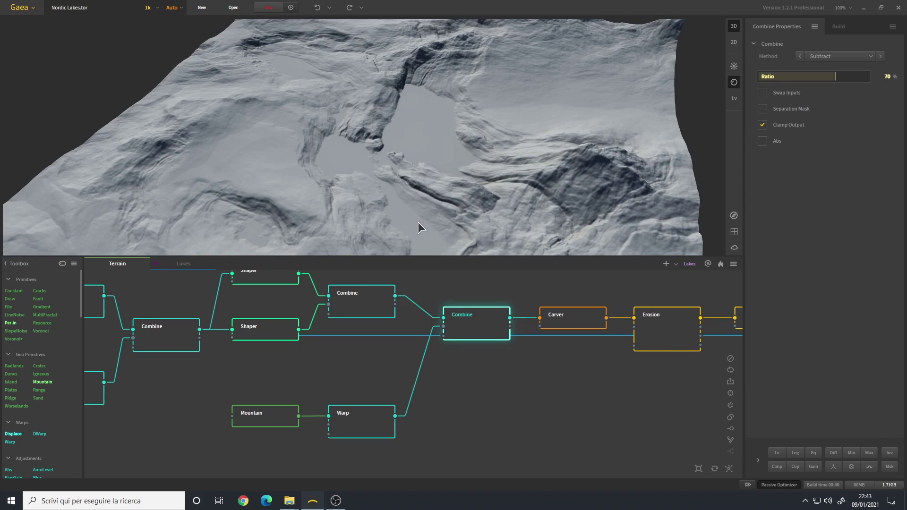
left_click_drag(398, 143, 373, 104)
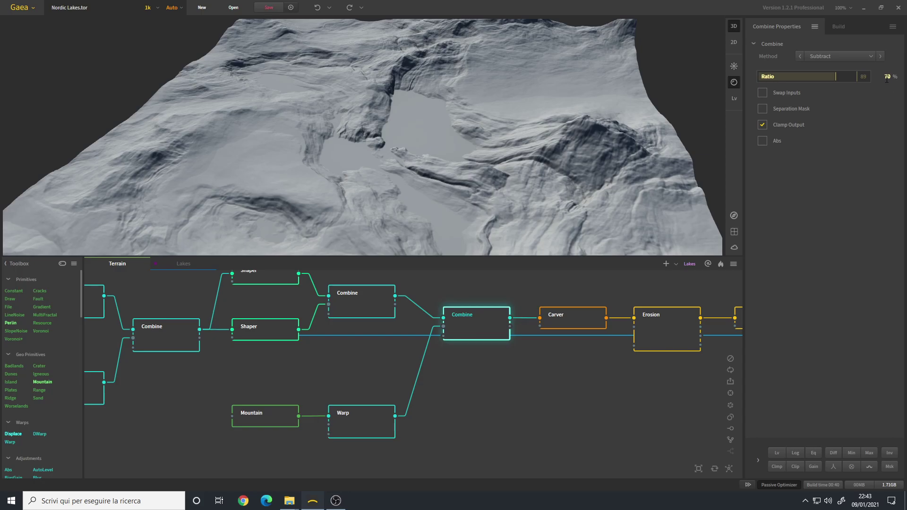
mouse_move(410, 92)
left_mouse_down()
mouse_move(421, 154)
mouse_move(407, 101)
left_mouse_up()
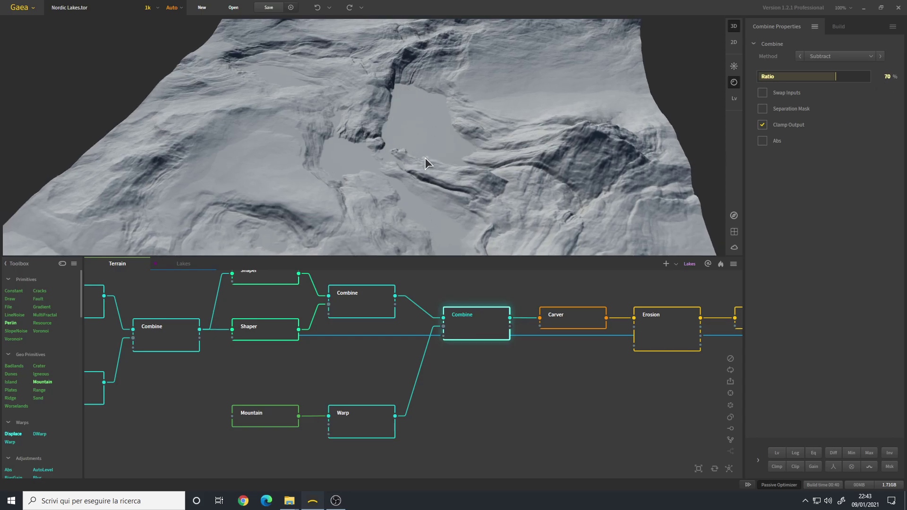
left_click_drag(425, 157, 397, 103)
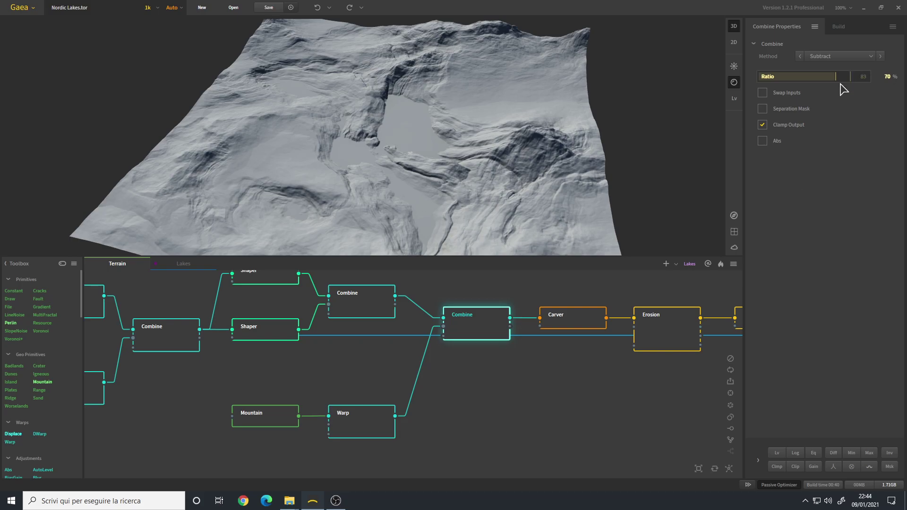
- Preview the Carver node after the subtracting Combine and examine the channels around the lake basins
left_click_drag(407, 152, 350, 125)
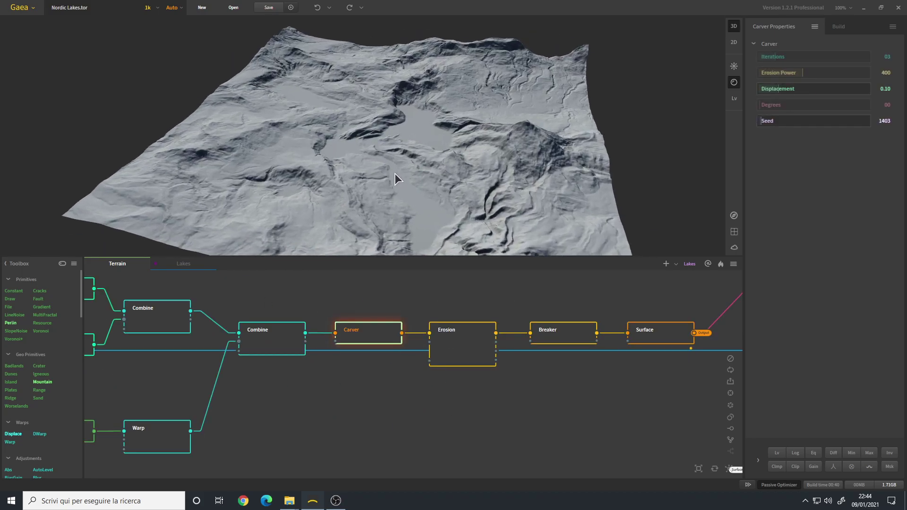
left_click_drag(395, 171, 450, 200)
middle_click_drag(483, 152, 526, 92)
scroll(476, 152, "up", 3)
scroll(414, 144, "down", 4)
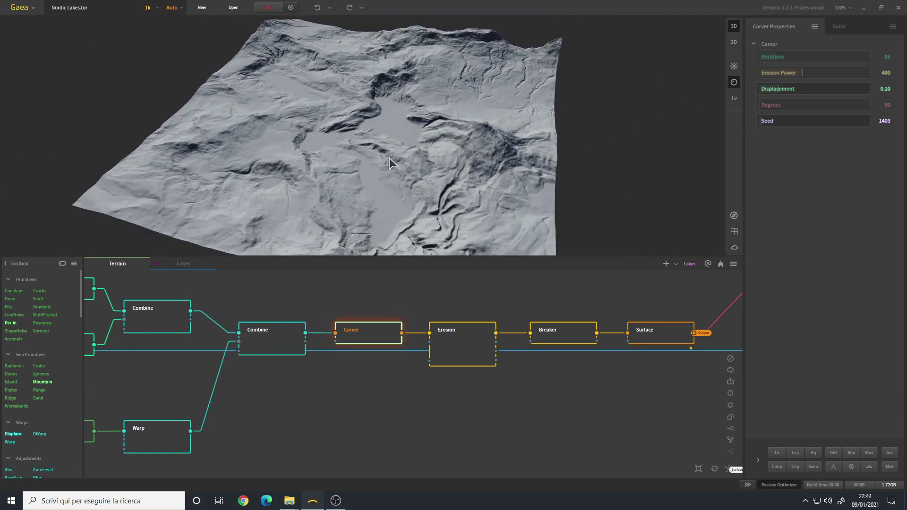
left_click_drag(390, 155, 388, 153)
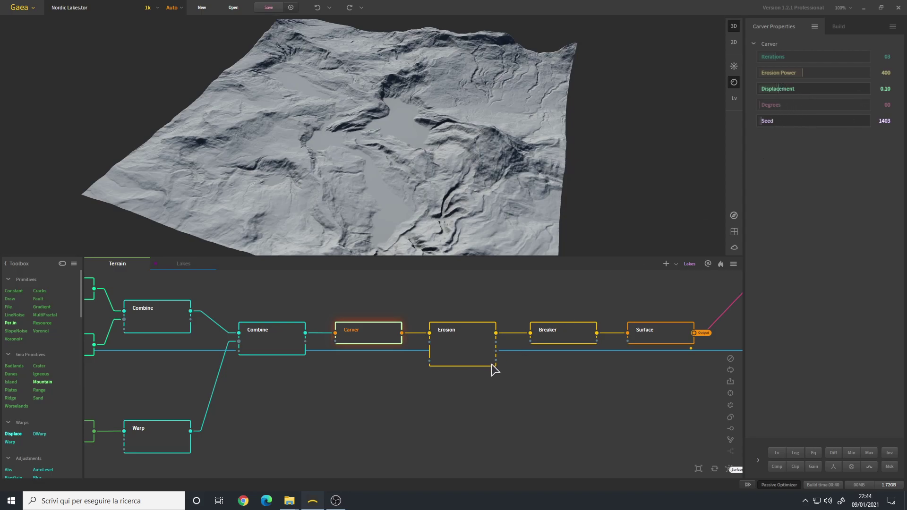
- Inspect the Erosion node's settings and its Slope Bias 85 preset, and view the eroded basins closely
left_click(457, 333)
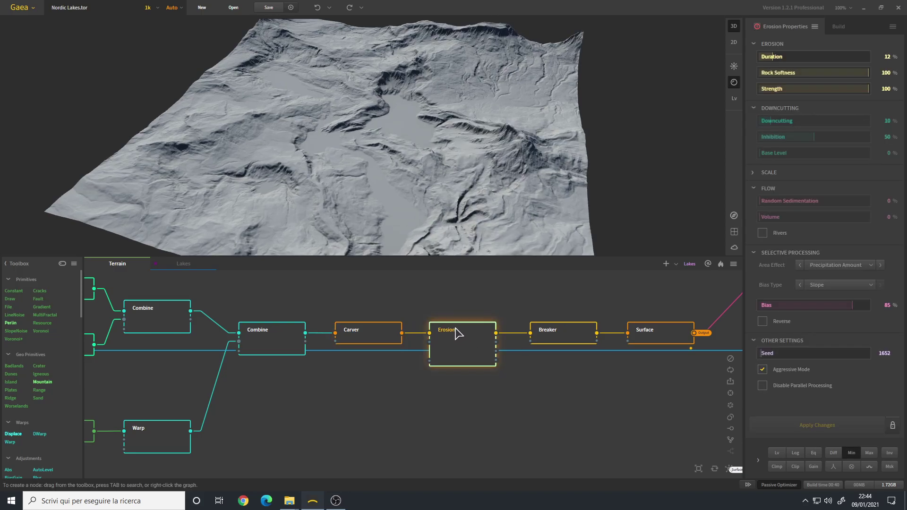
left_click(815, 27)
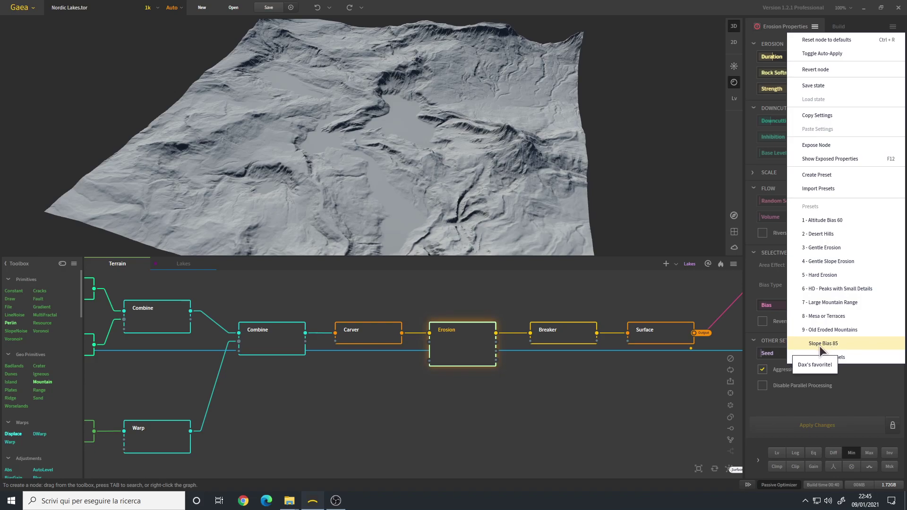
left_click(834, 347)
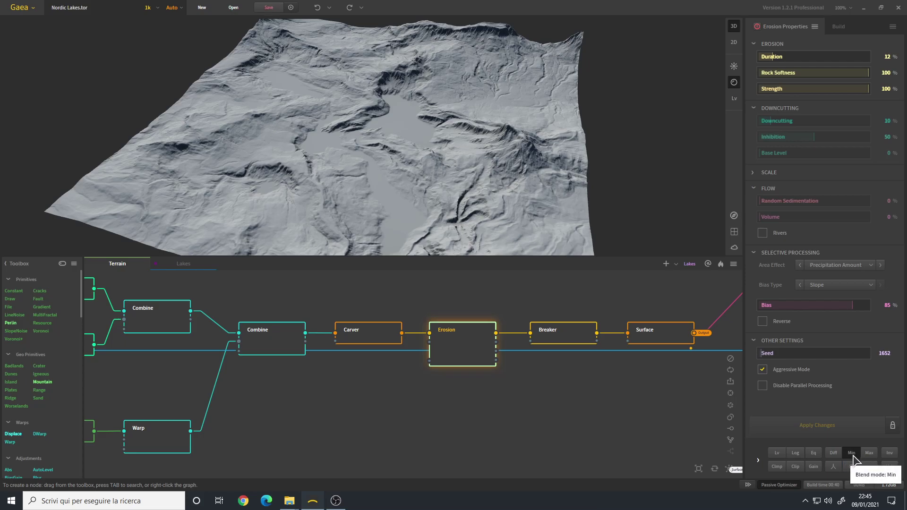
scroll(359, 140, "up", 5)
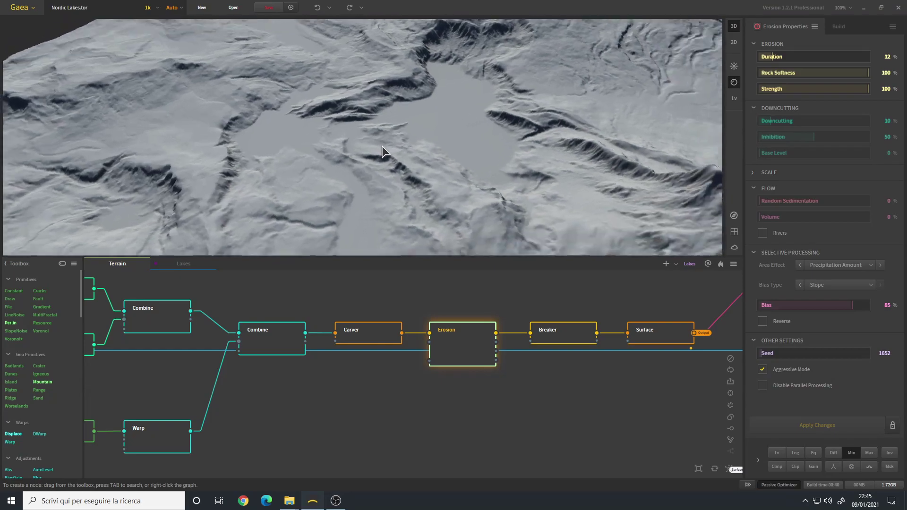
scroll(404, 183, "down", 3)
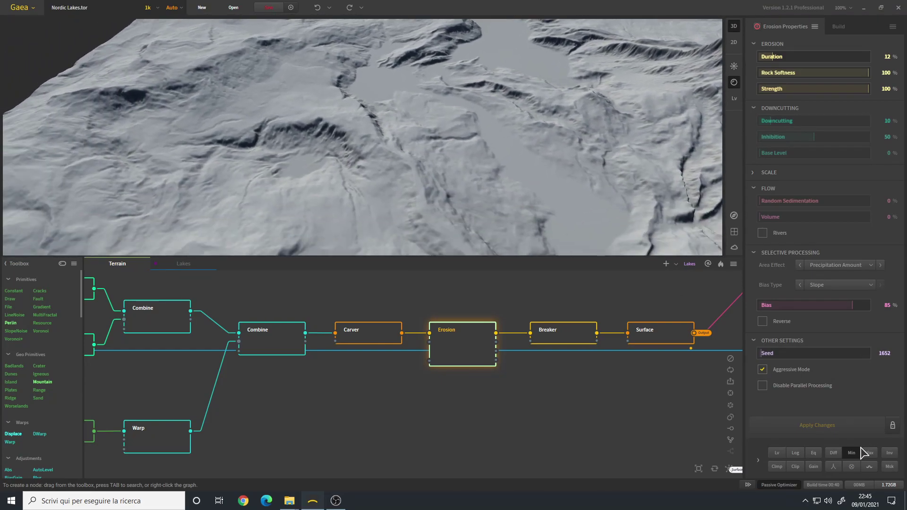
- Compare the Erosion node's result with the Min blend mode off and on, examining the lake basins and surrounding ridges
left_click(851, 454)
scroll(487, 173, "down", 5)
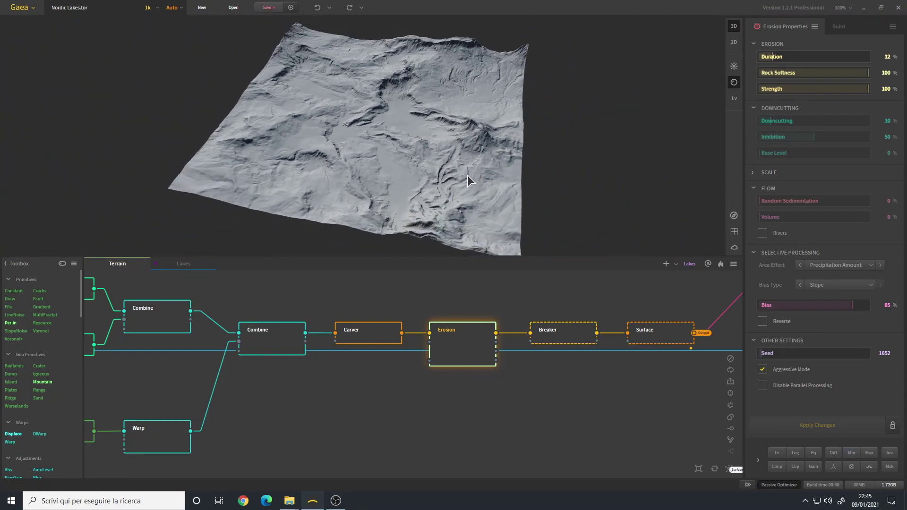
scroll(450, 160, "up", 6)
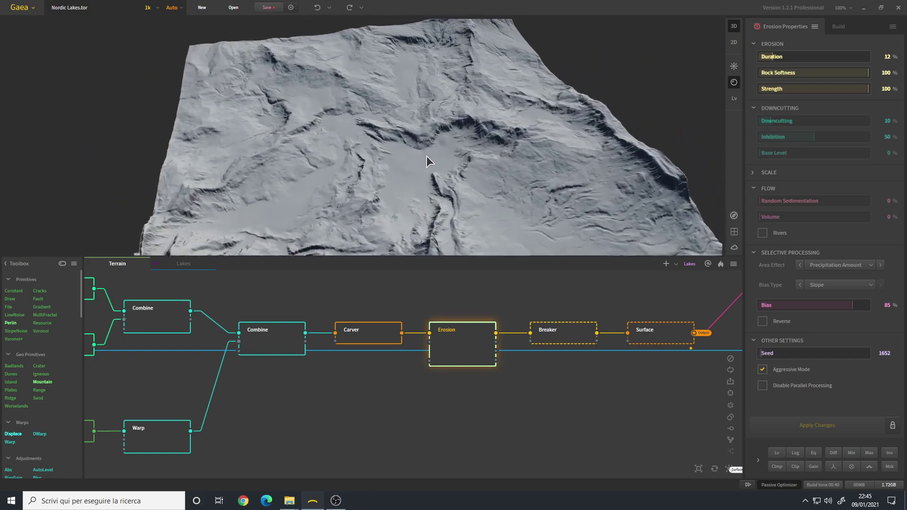
middle_click_drag(416, 148, 397, 186)
scroll(412, 180, "up", 3)
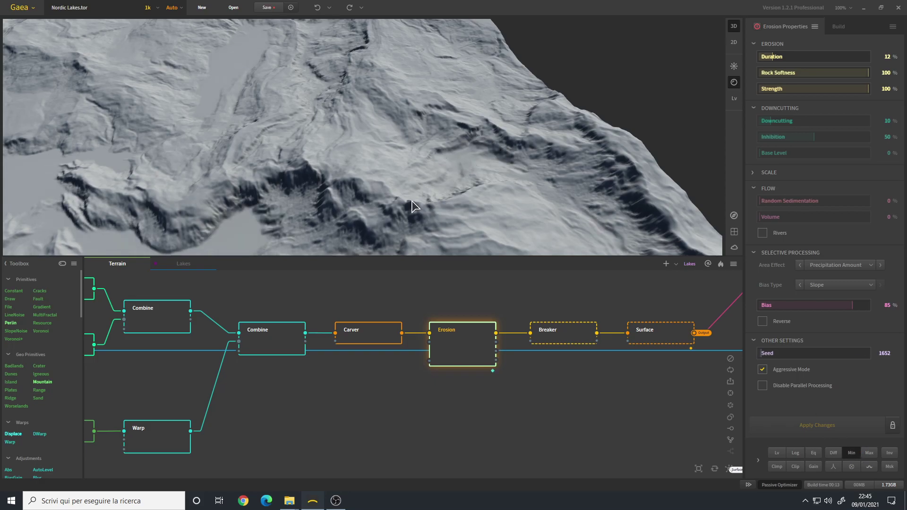
left_click_drag(411, 206, 421, 184)
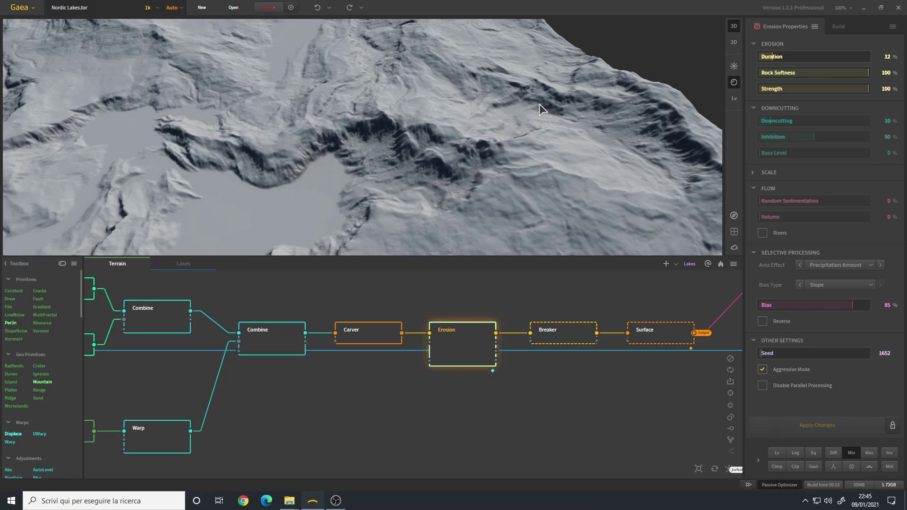
left_click_drag(538, 103, 516, 111)
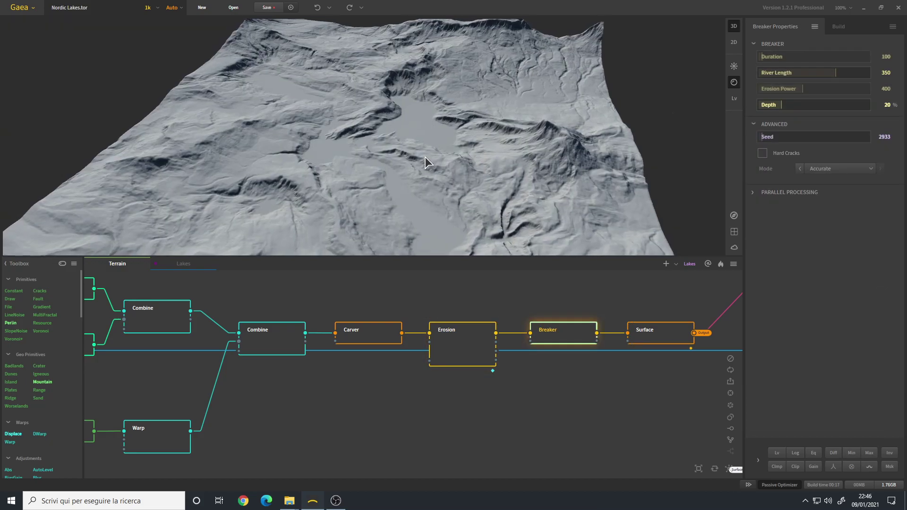
left_click_drag(425, 157, 427, 160)
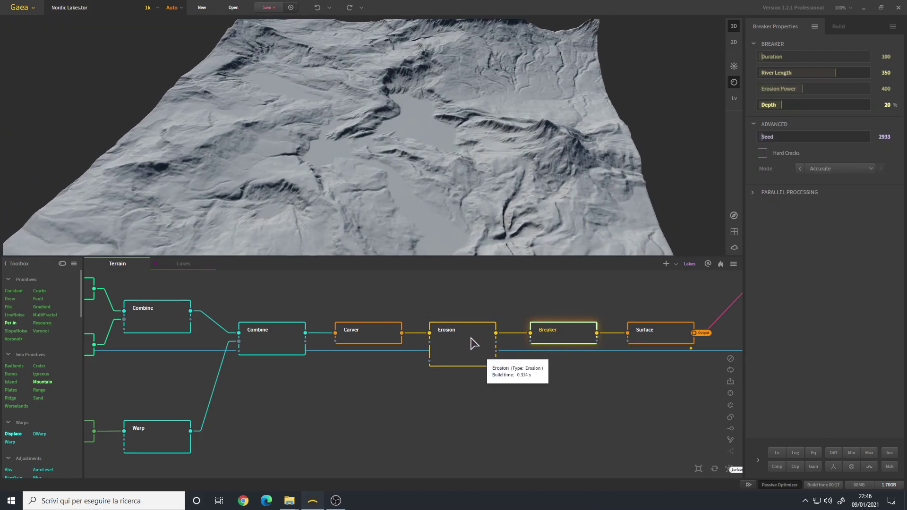
- Compare the Erosion node's terrain with the Breaker node's result, examining the channels on the slopes behind the lake
left_click(474, 343)
left_click_drag(464, 198, 465, 130)
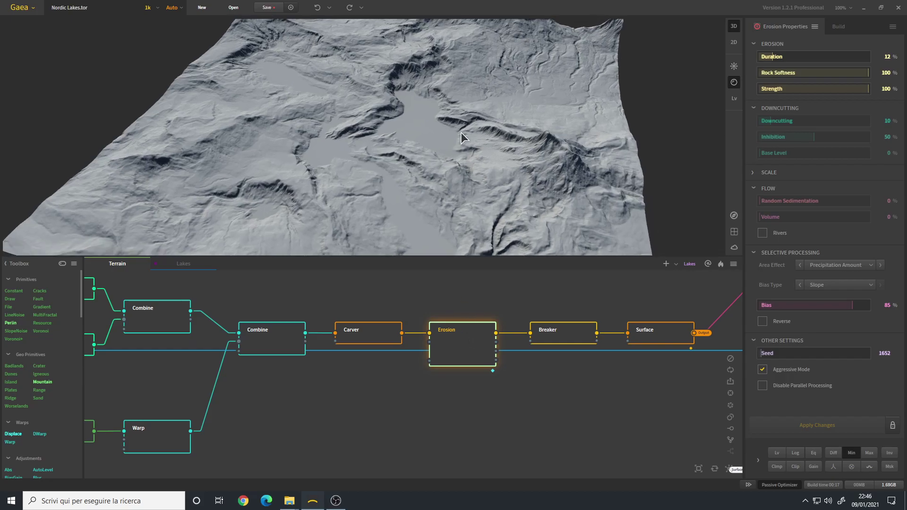
scroll(481, 149, "up", 4)
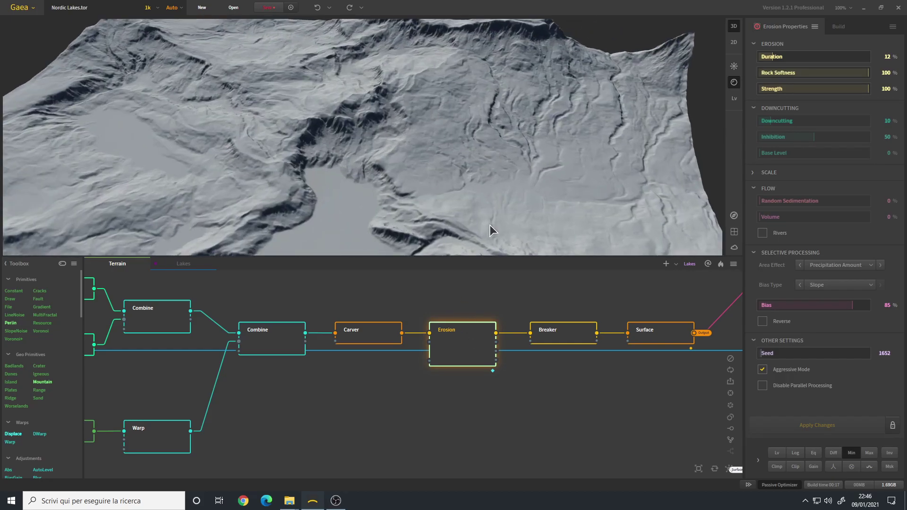
left_click(560, 339)
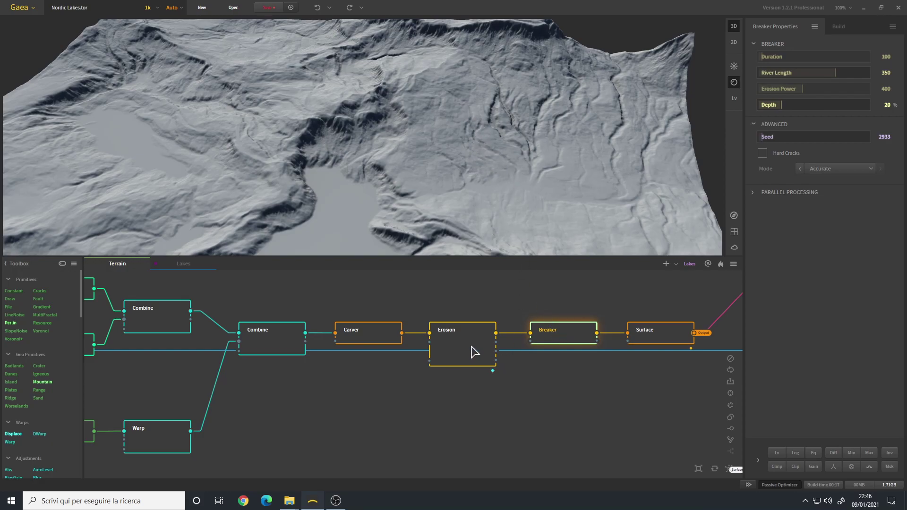
middle_click_drag(378, 232, 477, 142)
scroll(478, 142, "down", 3)
left_click_drag(435, 185, 449, 173)
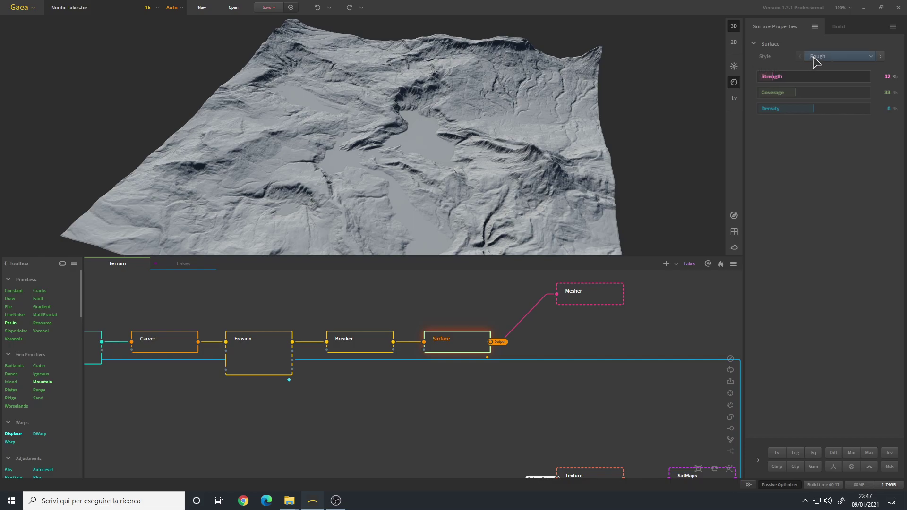
- Examine the rocky detail from the Surface node's Rough style, close up and across the whole terrain
middle_click_drag(472, 155, 379, 158)
scroll(392, 174, "up", 4)
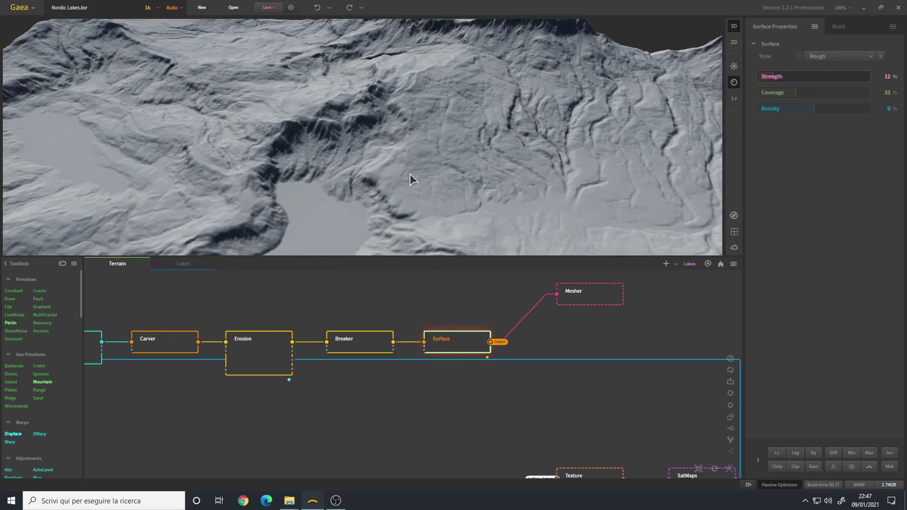
left_click_drag(423, 156, 460, 180)
middle_click_drag(272, 218, 435, 95)
scroll(429, 112, "down", 4)
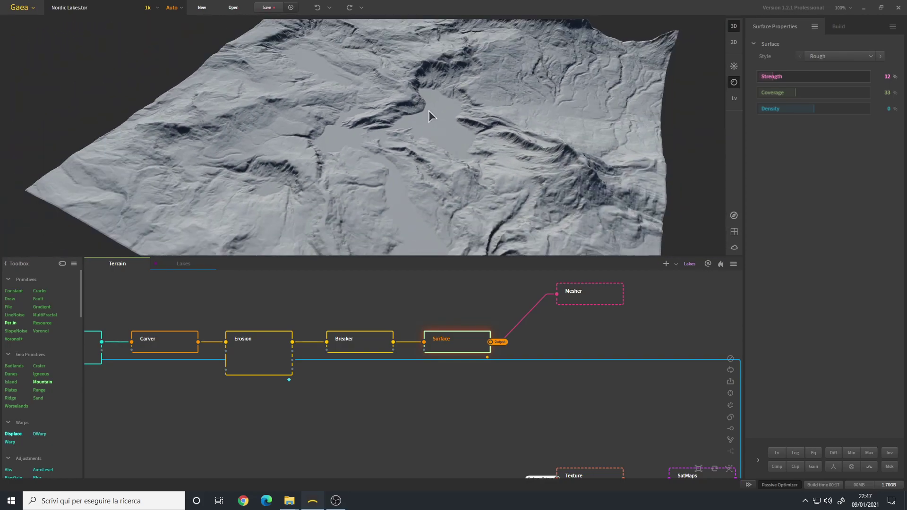
left_click_drag(428, 112, 421, 162)
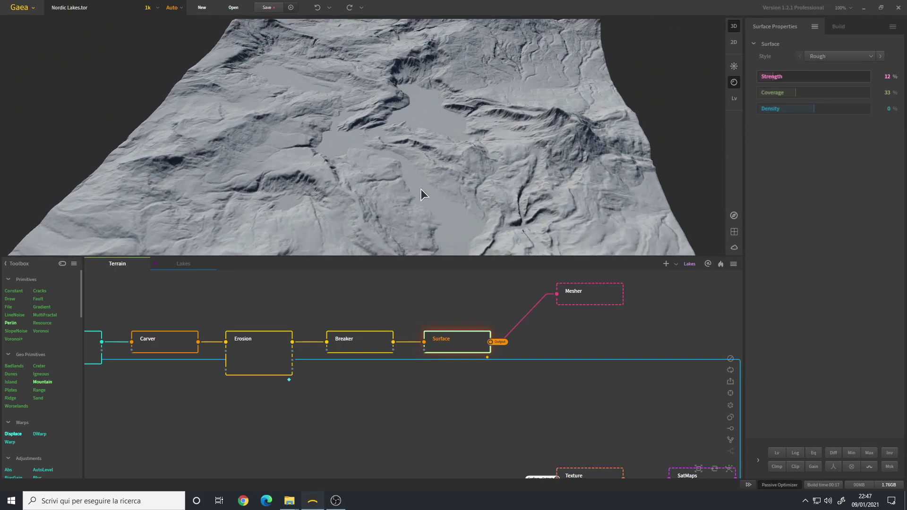
scroll(431, 143, "down", 2)
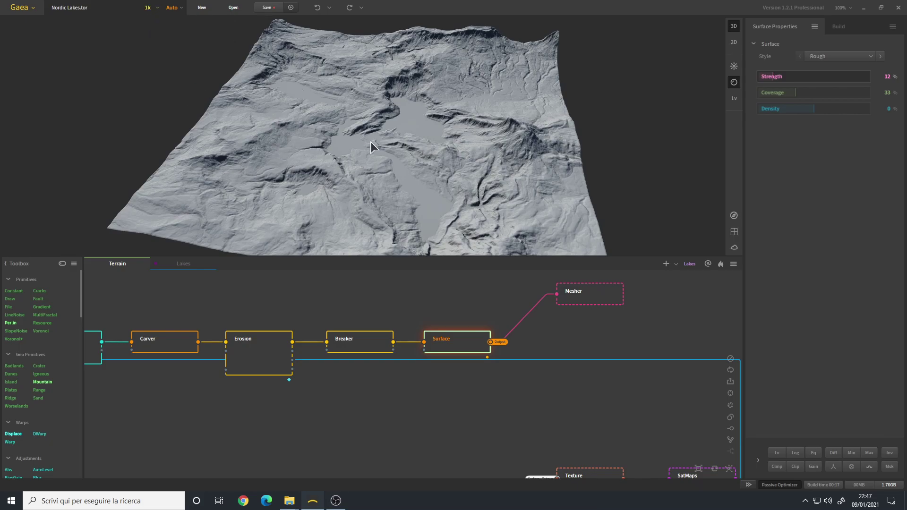
left_click_drag(364, 139, 369, 149)
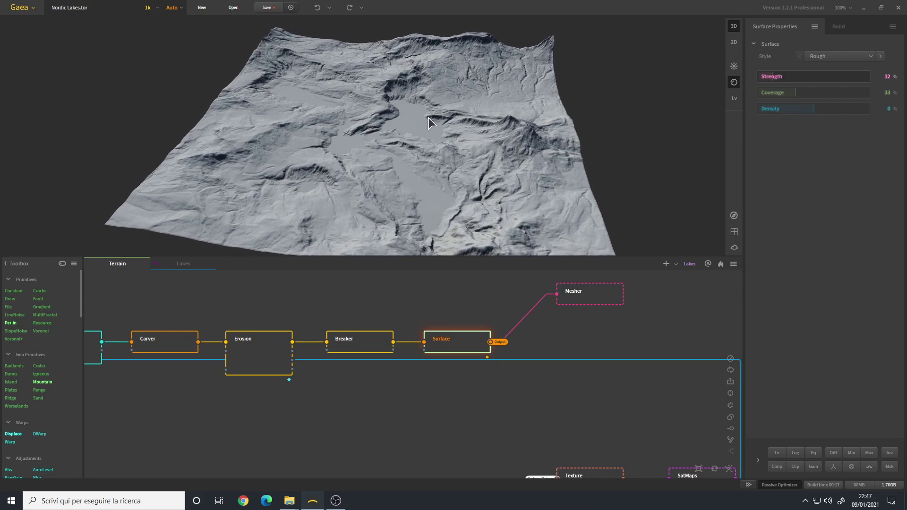
left_click_drag(428, 117, 453, 118)
scroll(410, 160, "up", 3)
scroll(451, 124, "down", 6)
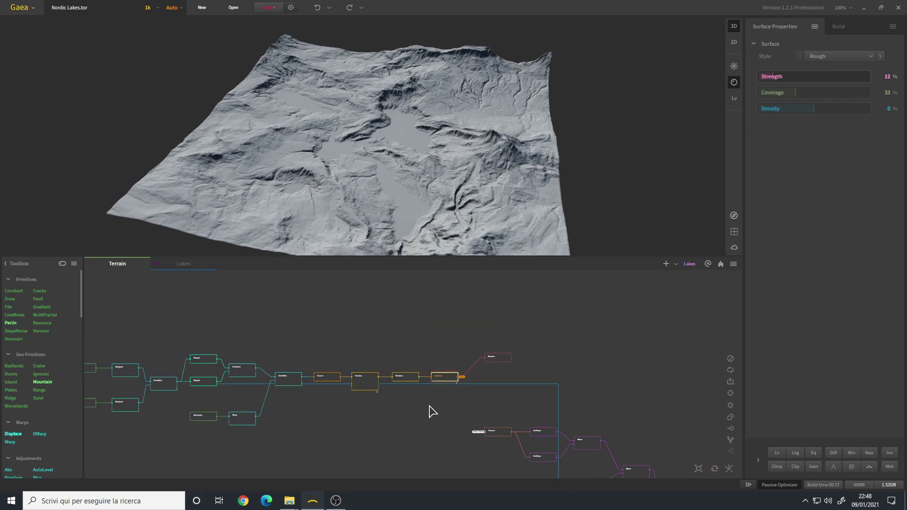
- Review the whole Terrain graph, switch to the Lakes graph, and examine the water areas produced by the Lakes node
middle_click_drag(429, 411, 491, 366)
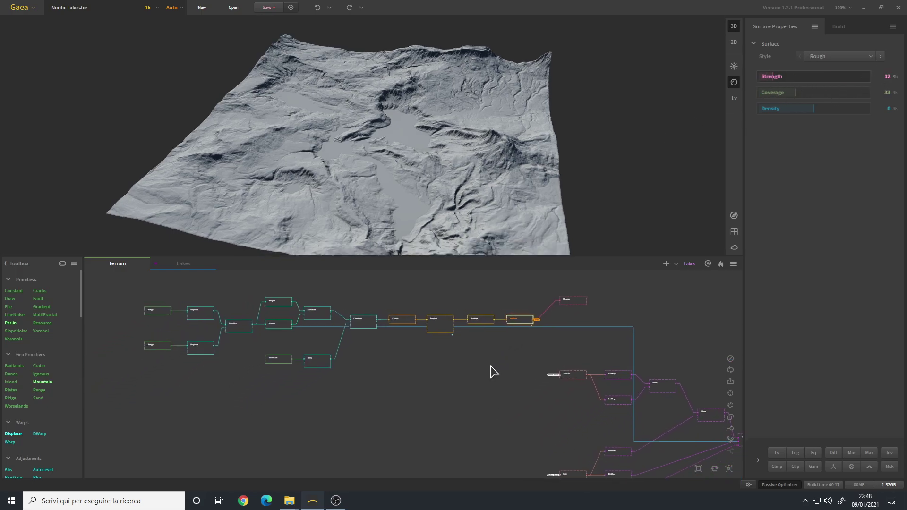
middle_click_drag(524, 414, 347, 390)
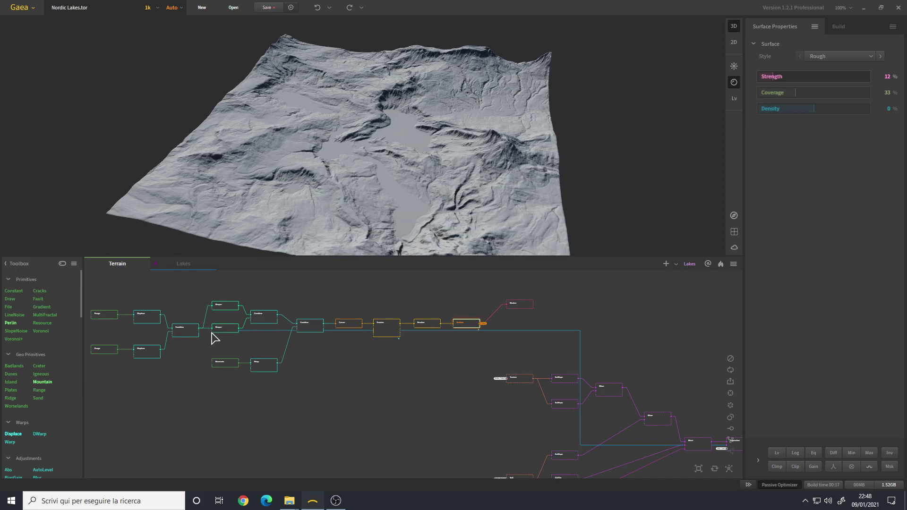
left_click(189, 266)
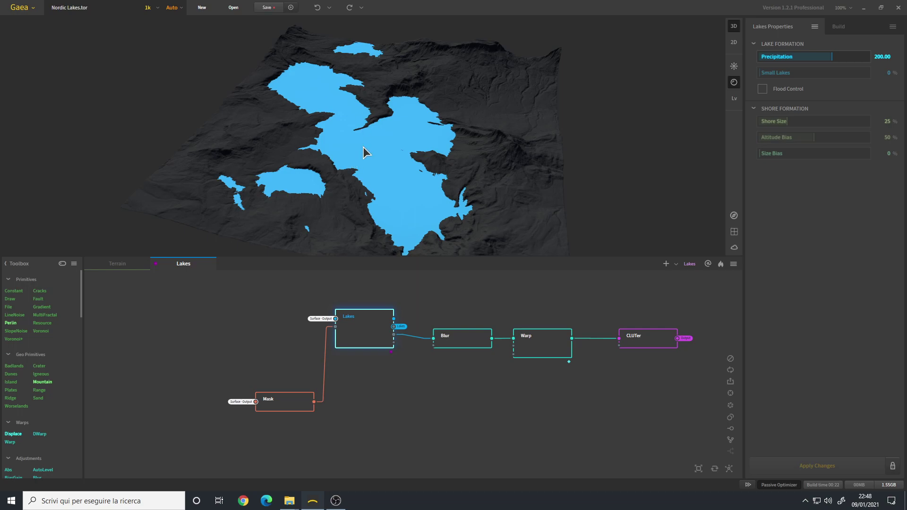
left_click_drag(375, 201, 377, 192)
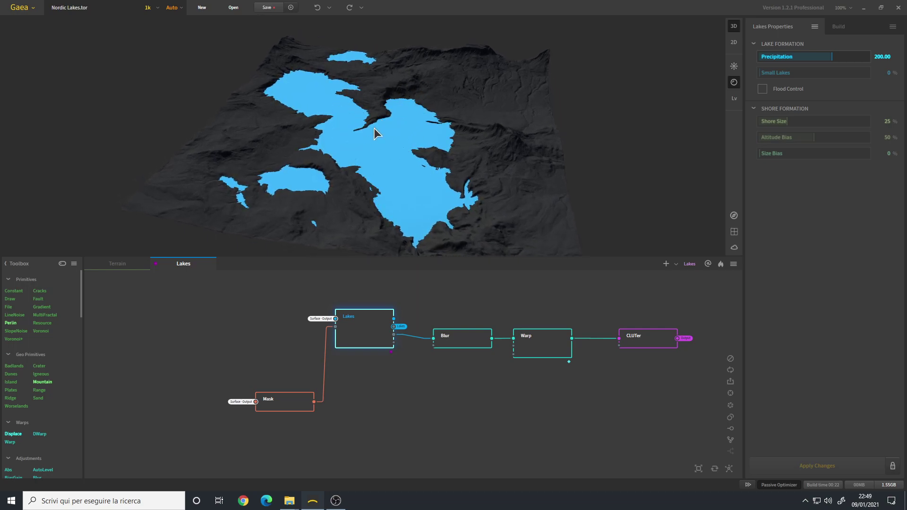
left_click_drag(378, 128, 382, 157)
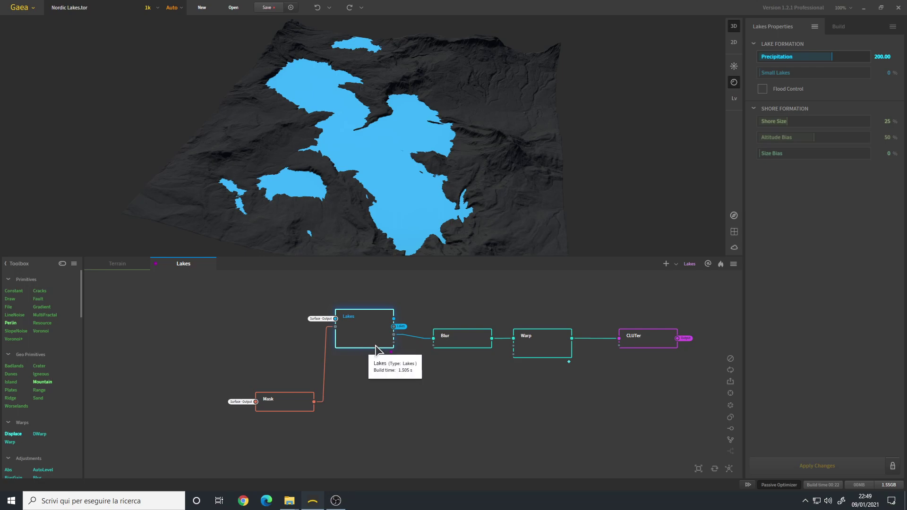
left_click_drag(333, 129, 335, 133)
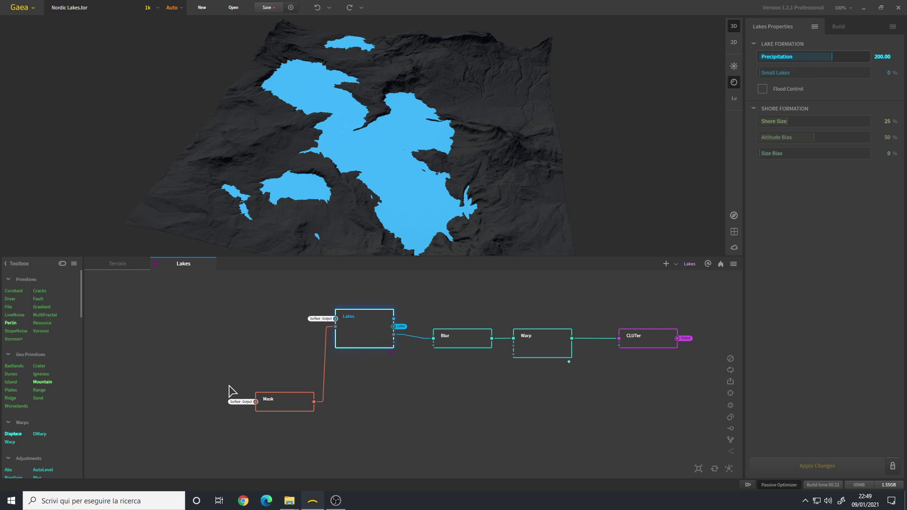
- Examine the Mask node's painted areas, hide the 2D view, and check the Lakes node's Rain input that the mask feeds
left_click(285, 407)
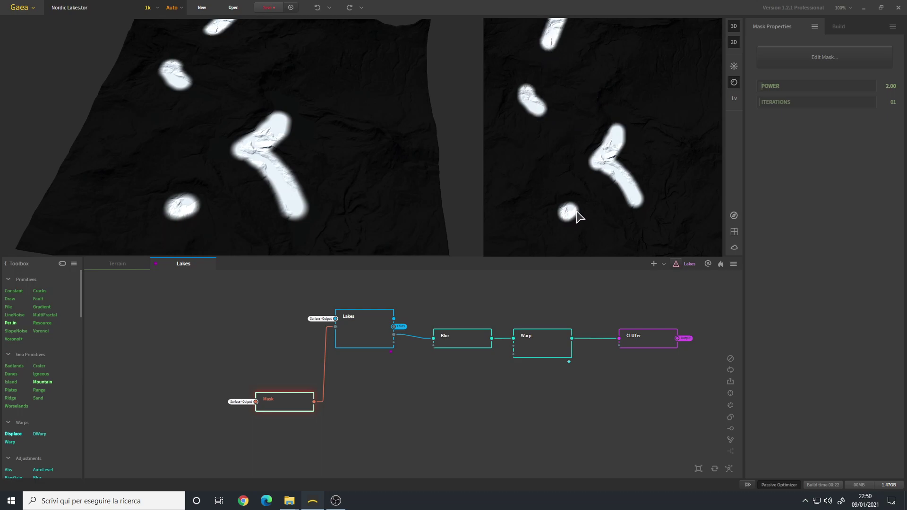
left_click(734, 43)
middle_click_drag(308, 123, 372, 195)
scroll(373, 190, "up", 5)
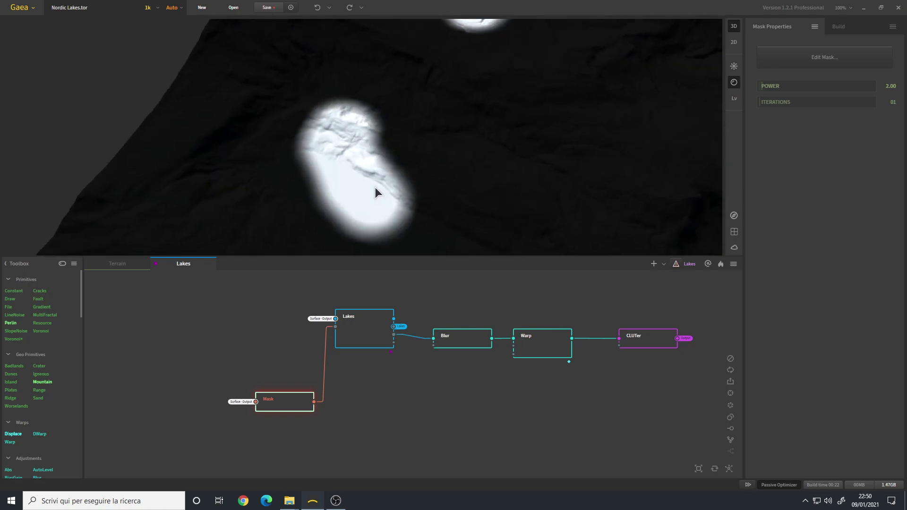
left_click_drag(373, 188, 399, 109)
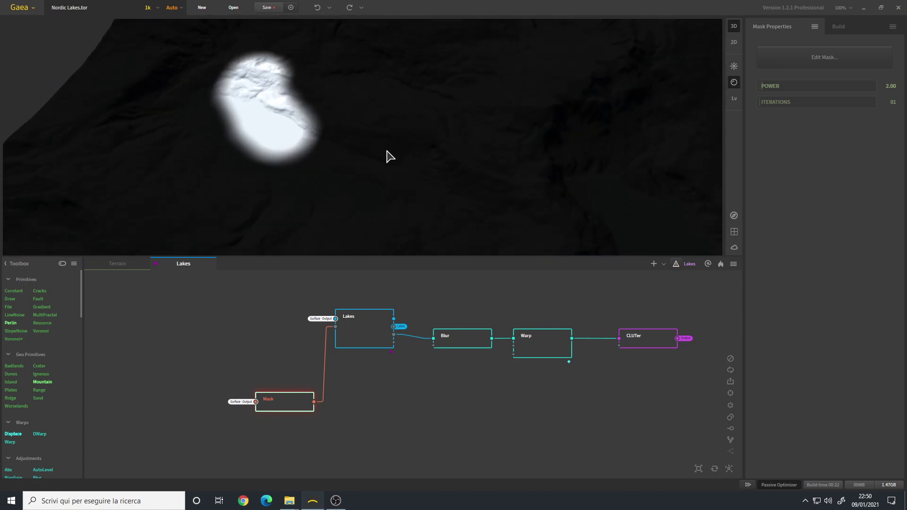
scroll(387, 155, "down", 4)
left_click(352, 331)
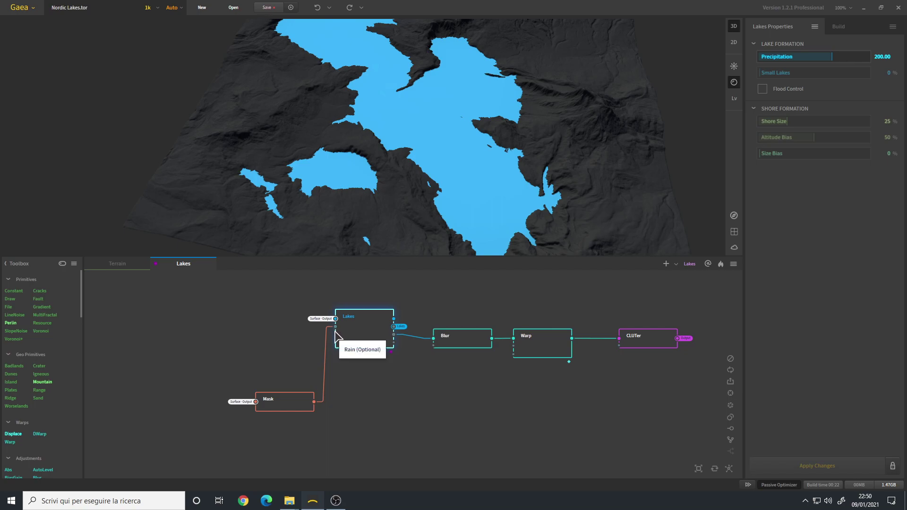
- Trace the Mask node's Surface Output input back to the Surface node in the Terrain graph
left_click(284, 407)
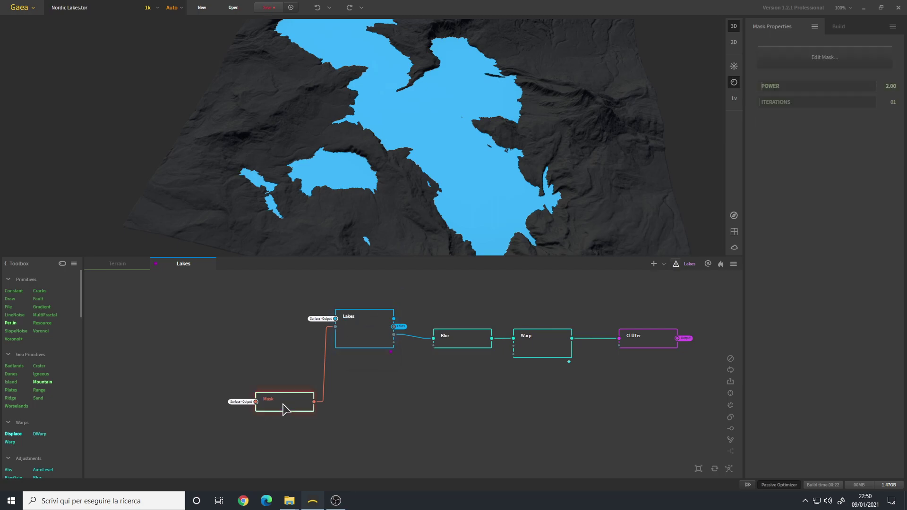
scroll(239, 412, "up", 3)
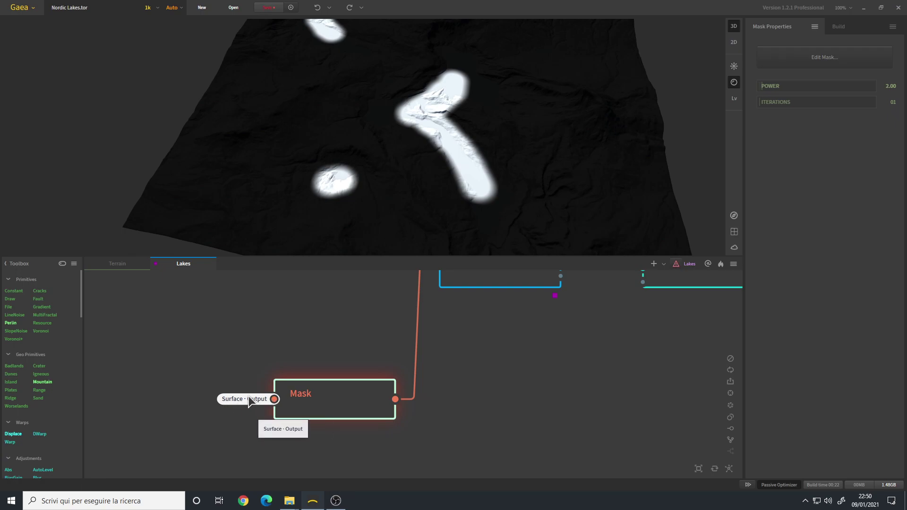
left_click(124, 263)
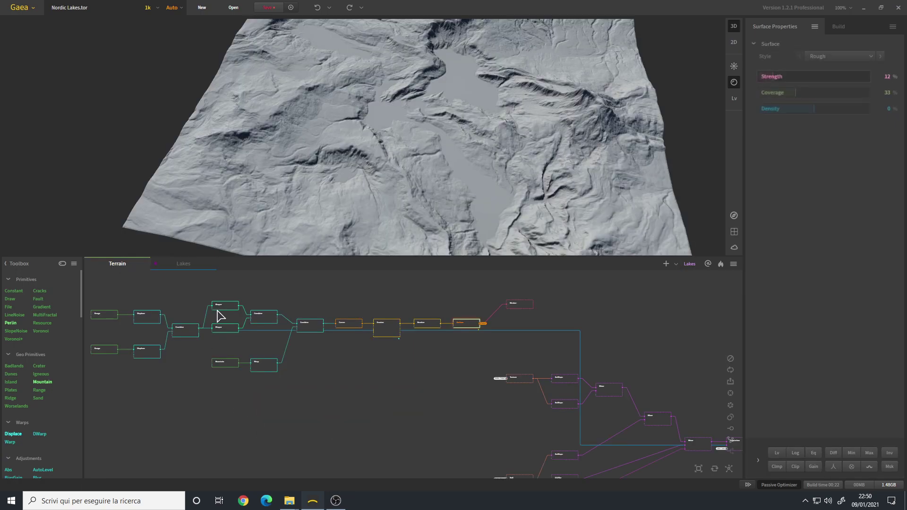
scroll(490, 334, "up", 5)
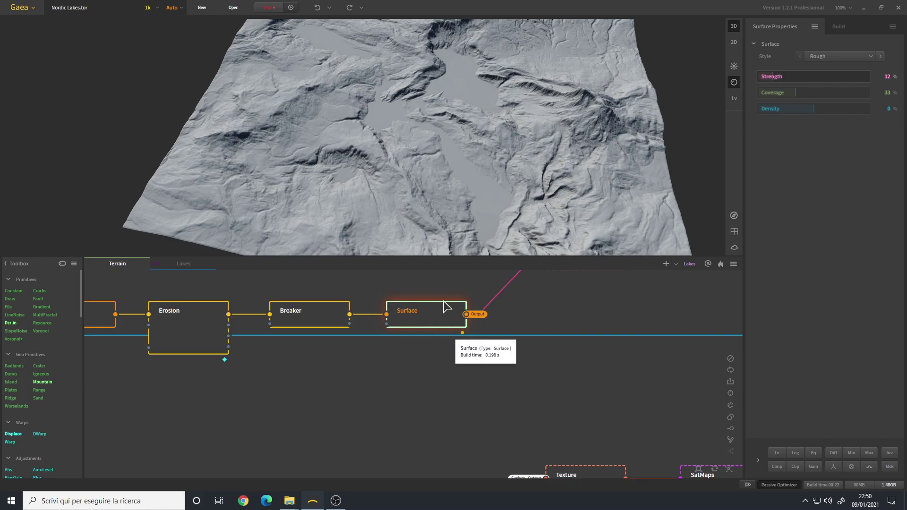
- Return to the Lakes graph and follow the Mask node from its Surface Output input to the Lakes node
scroll(459, 329, "down", 1)
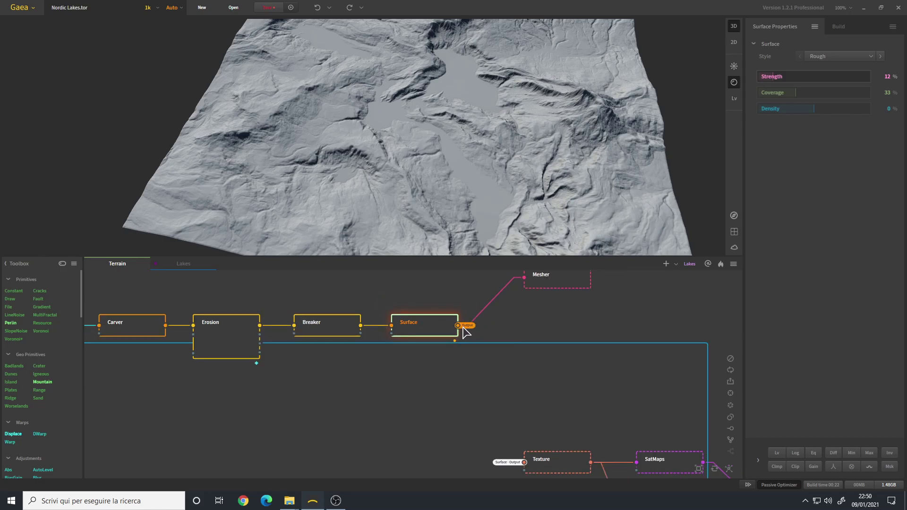
left_click(186, 266)
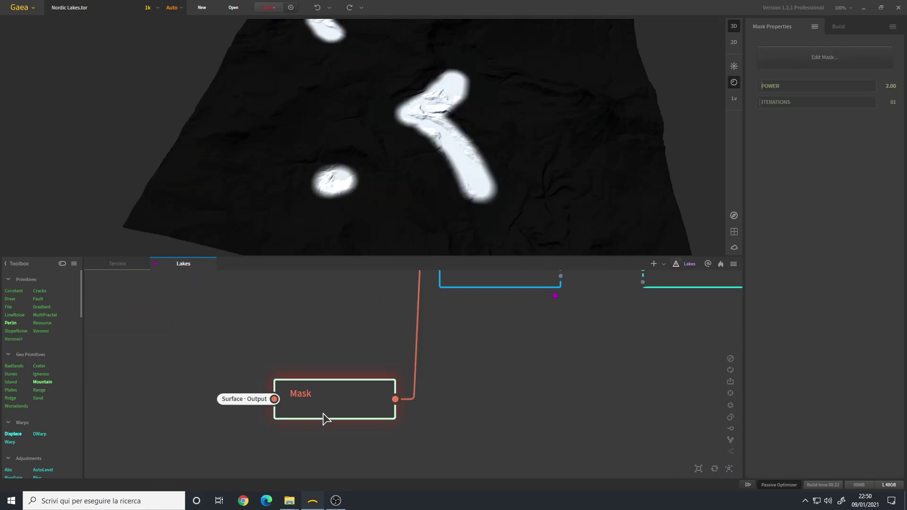
scroll(331, 408, "down", 3)
scroll(328, 405, "up", 2)
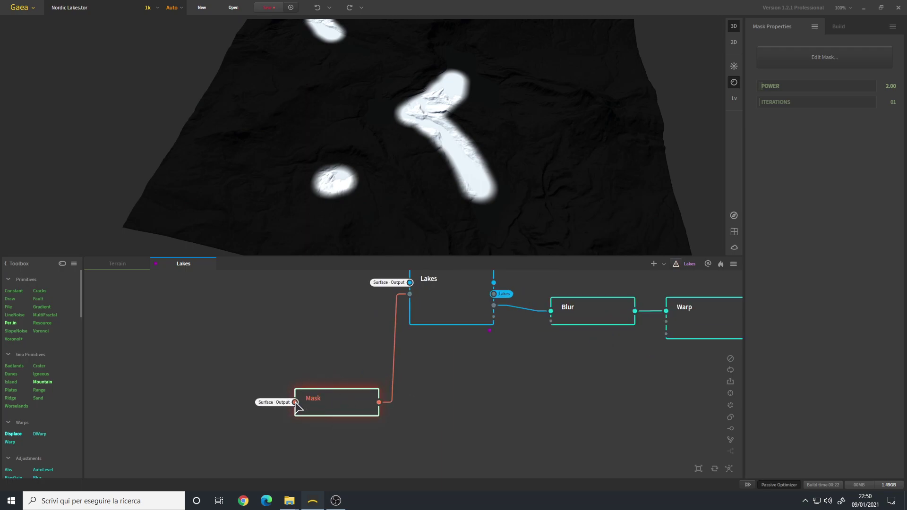
middle_click_drag(420, 333, 324, 374)
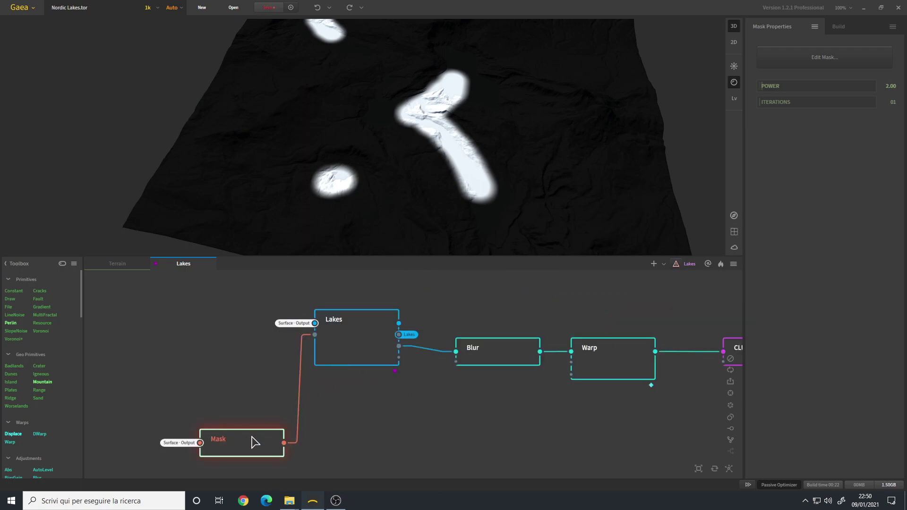
- Select the Lakes node and examine its Precipitation setting against the lakes on the terrain
left_click(361, 346)
scroll(422, 159, "down", 3)
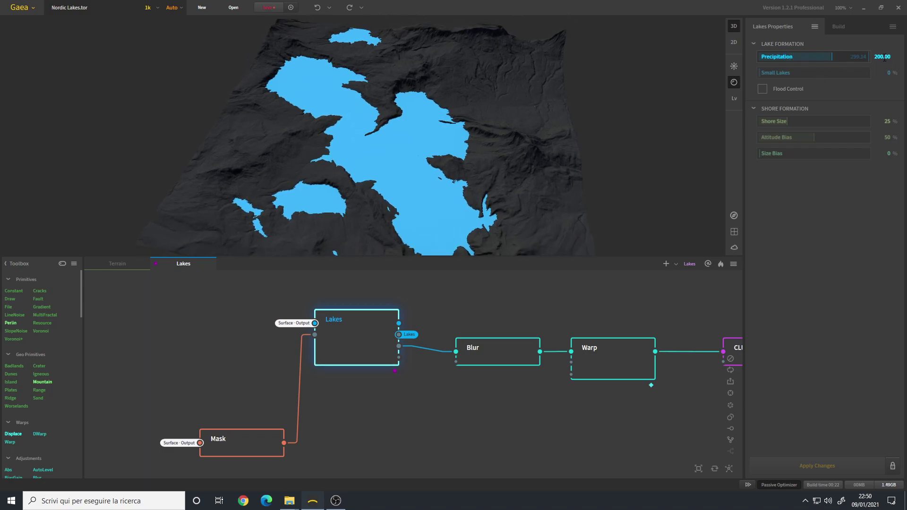
scroll(442, 126, "up", 5)
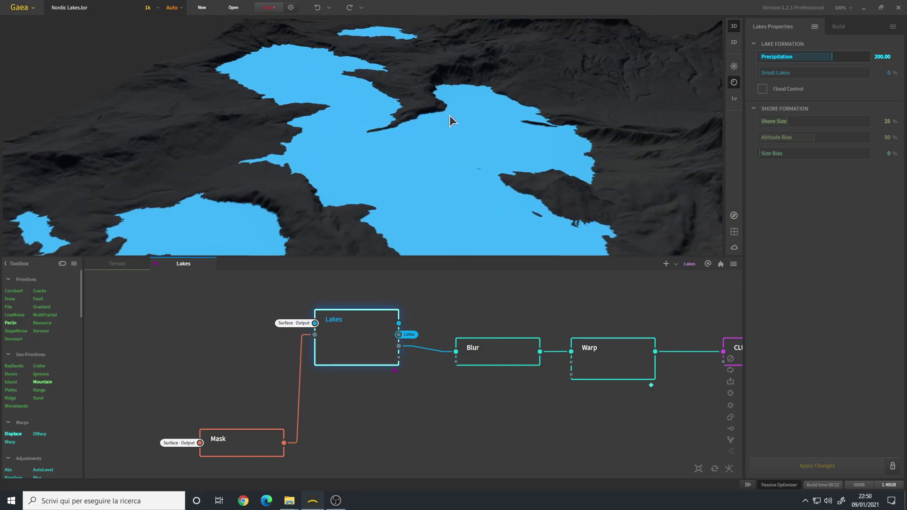
scroll(453, 129, "down", 5)
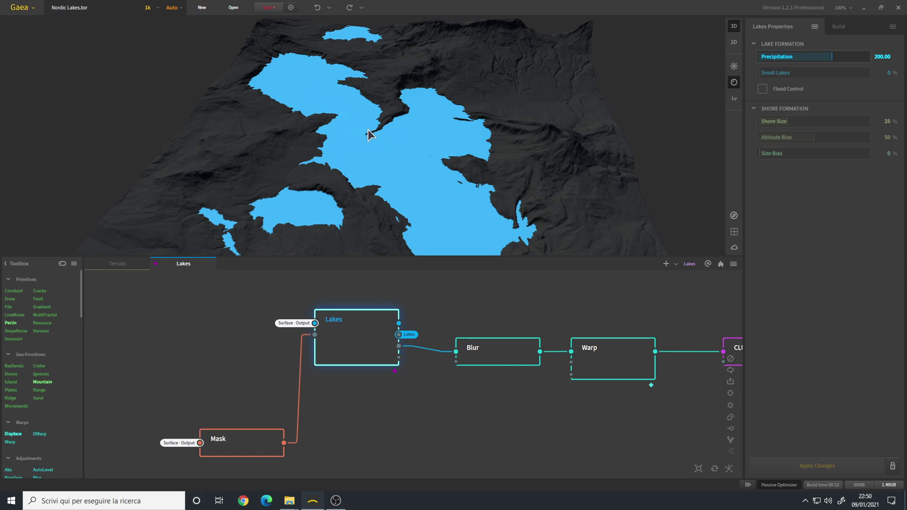
left_click_drag(384, 138, 405, 118)
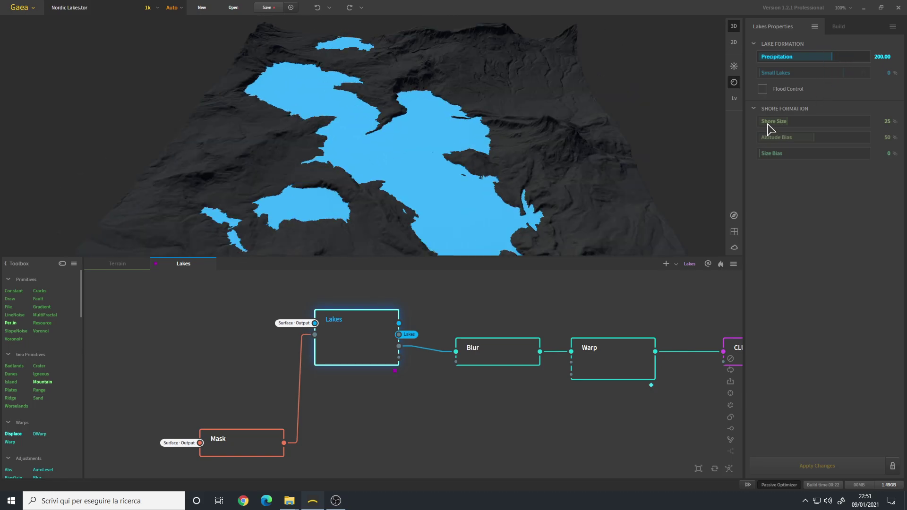
- Inspect the Lakes node's output ports and its Pin as Underlay option
scroll(367, 374, "up", 2)
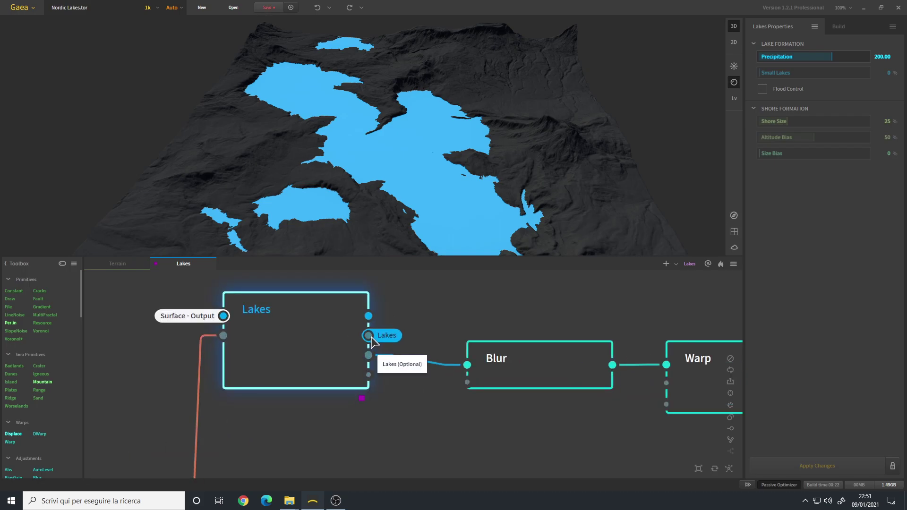
right_click(304, 349)
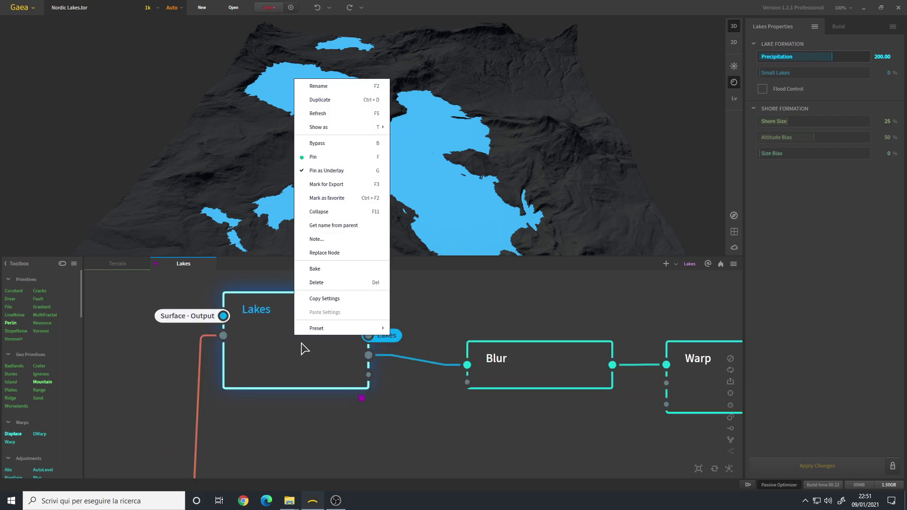
left_click(367, 171)
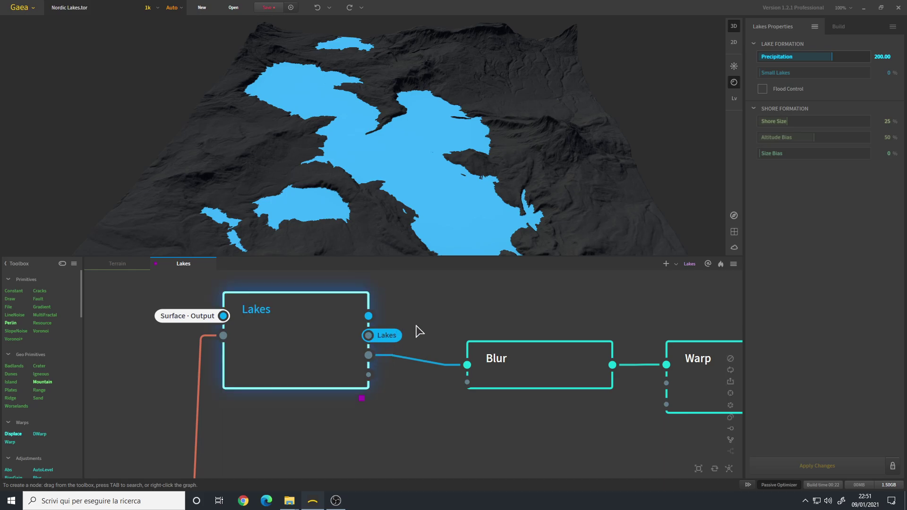
left_click_drag(379, 90, 364, 112)
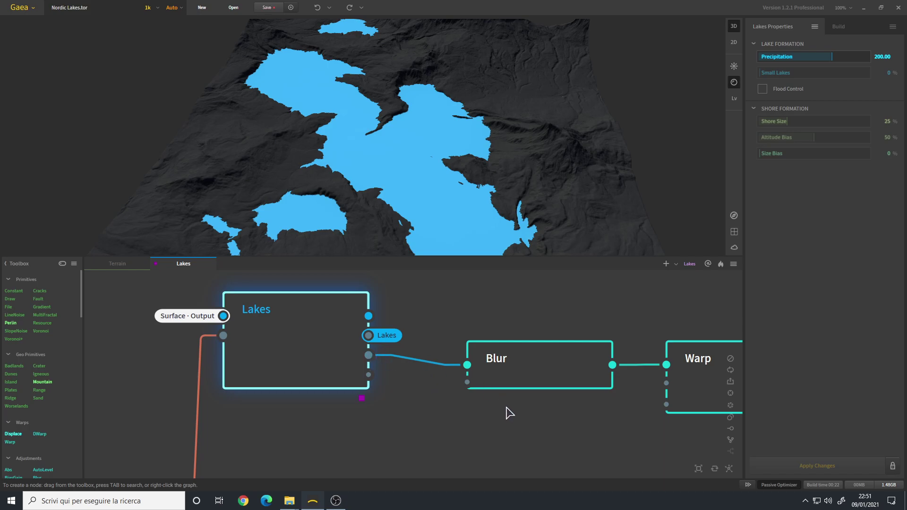
- Examine the lake shorelines up close and across the whole terrain, and check the Lakes node's outputs
scroll(504, 413, "down", 4)
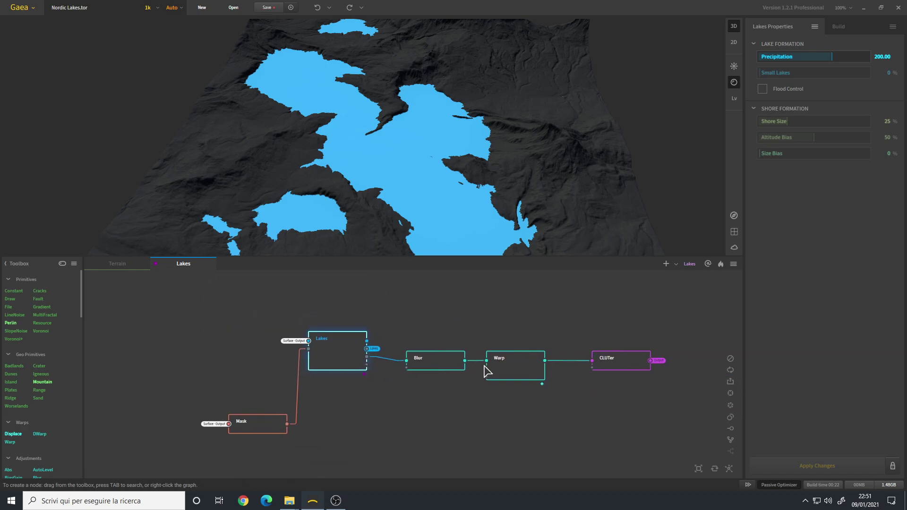
scroll(373, 365, "up", 4)
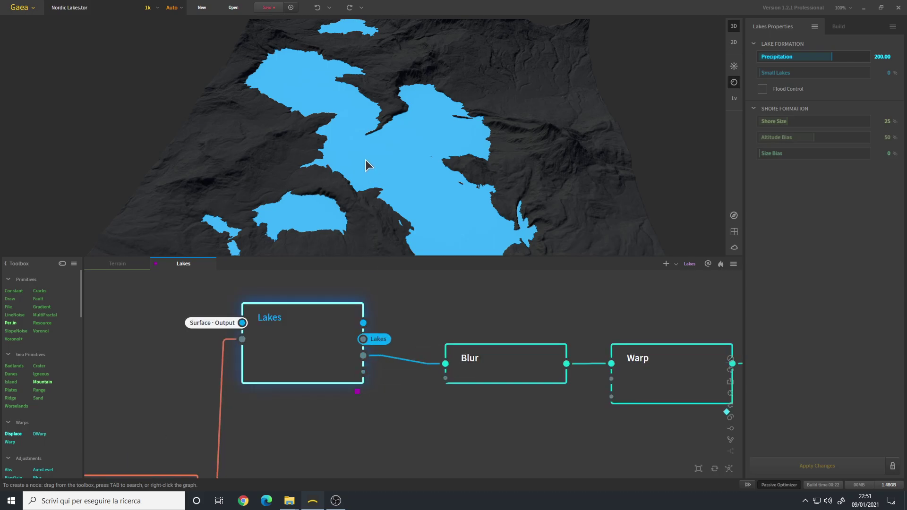
scroll(364, 160, "up", 8)
scroll(373, 163, "up", 4)
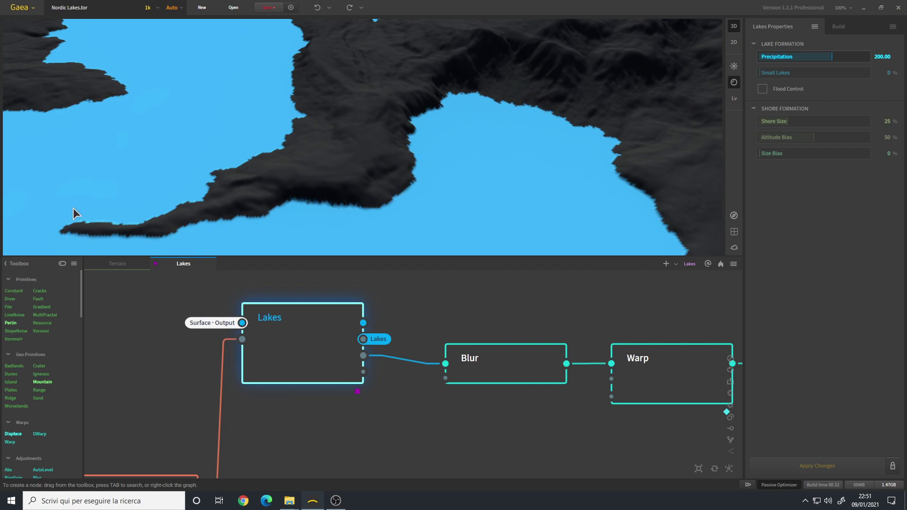
left_click_drag(396, 185, 297, 214)
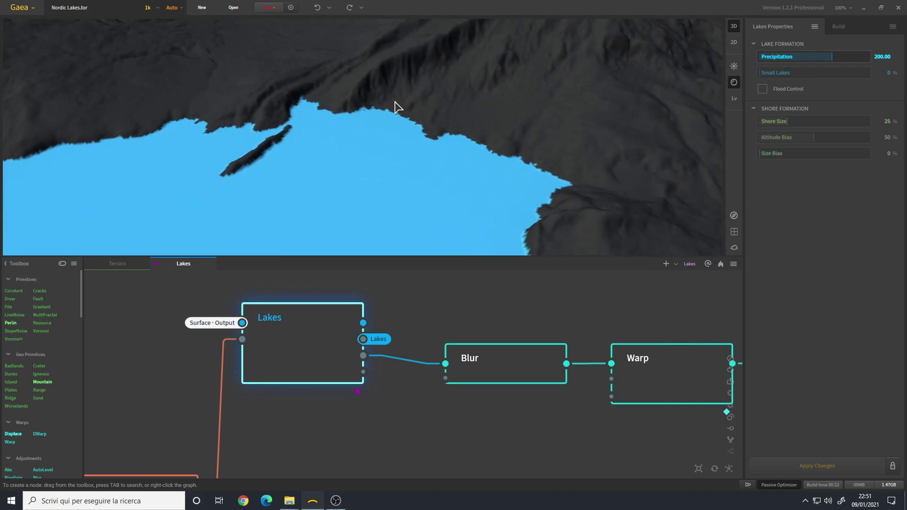
left_click_drag(528, 169, 458, 133)
scroll(458, 132, "down", 3)
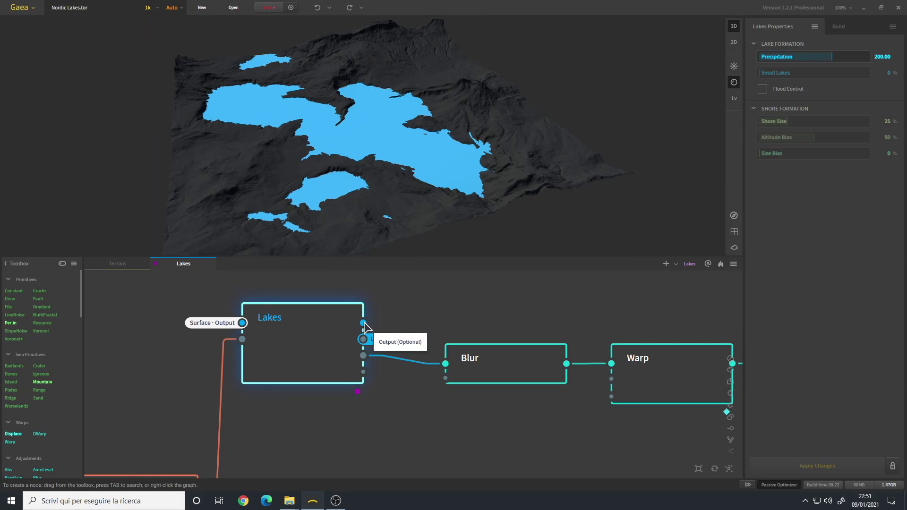
left_click_drag(425, 142, 416, 125)
scroll(402, 324, "down", 1)
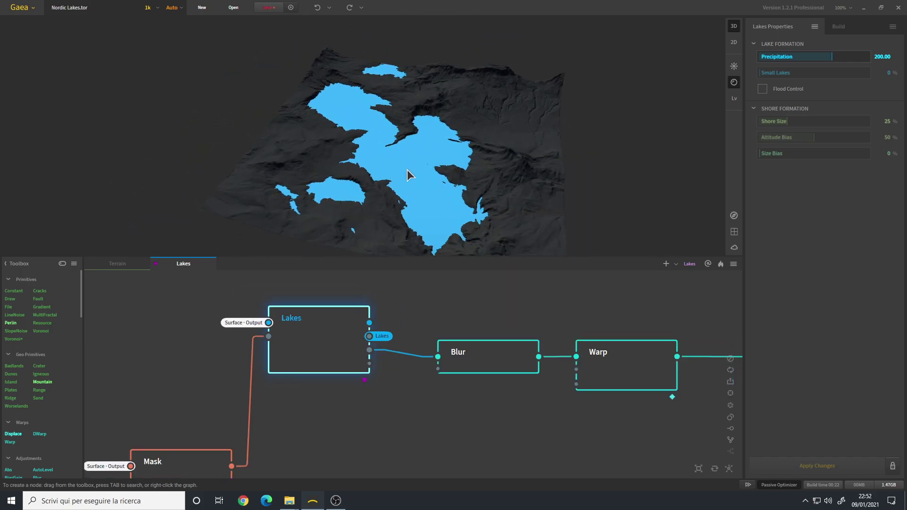
scroll(397, 179, "up", 3)
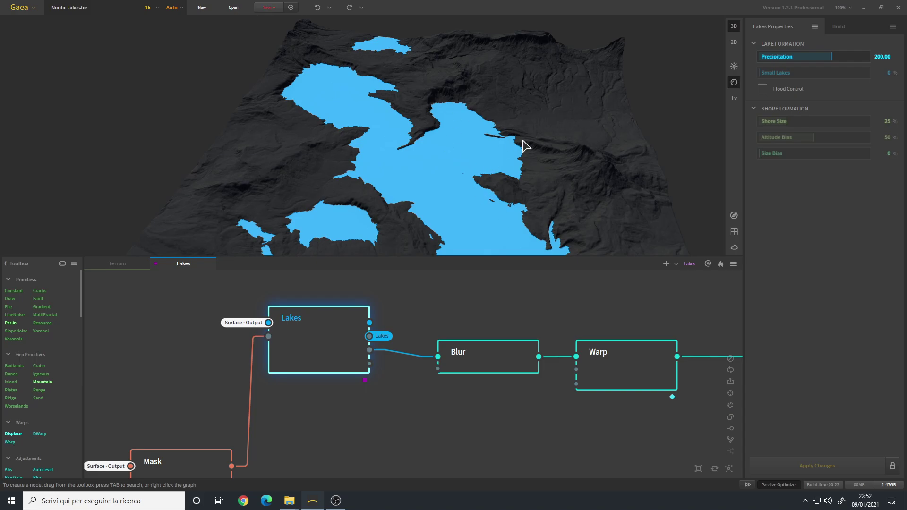
- Preview the Blur node's output and turn on Enhance visibility (Normalize) for the viewport
scroll(403, 371, "down", 1)
middle_click_drag(403, 371, 314, 365)
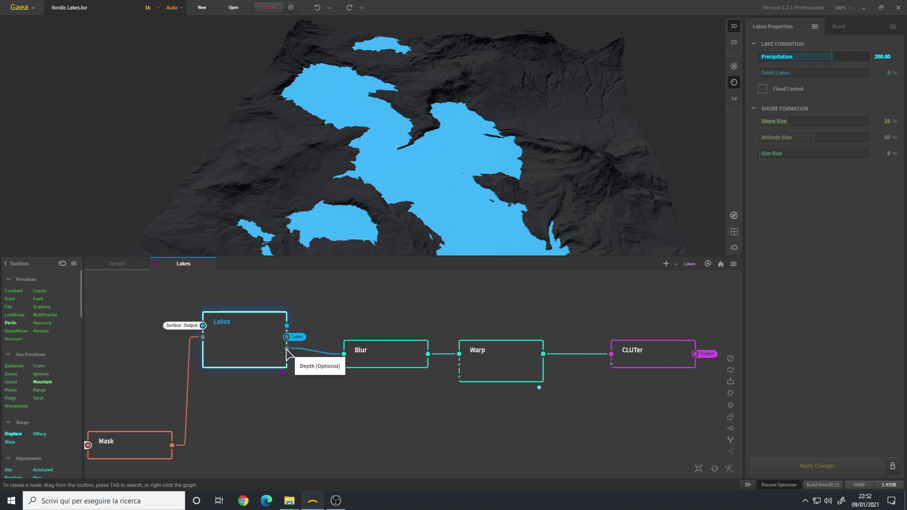
left_click(378, 358)
mouse_move(457, 143)
left_mouse_down()
mouse_move(445, 131)
mouse_move(448, 147)
left_mouse_up()
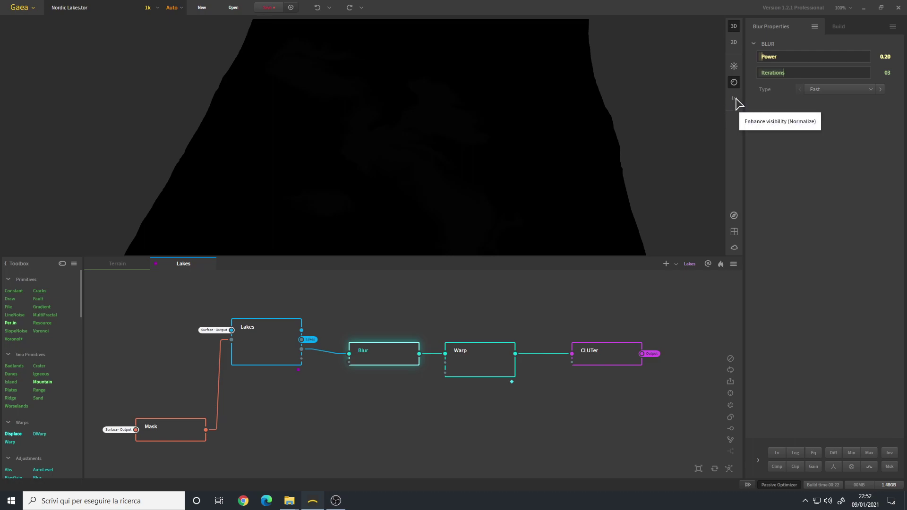
left_click(735, 98)
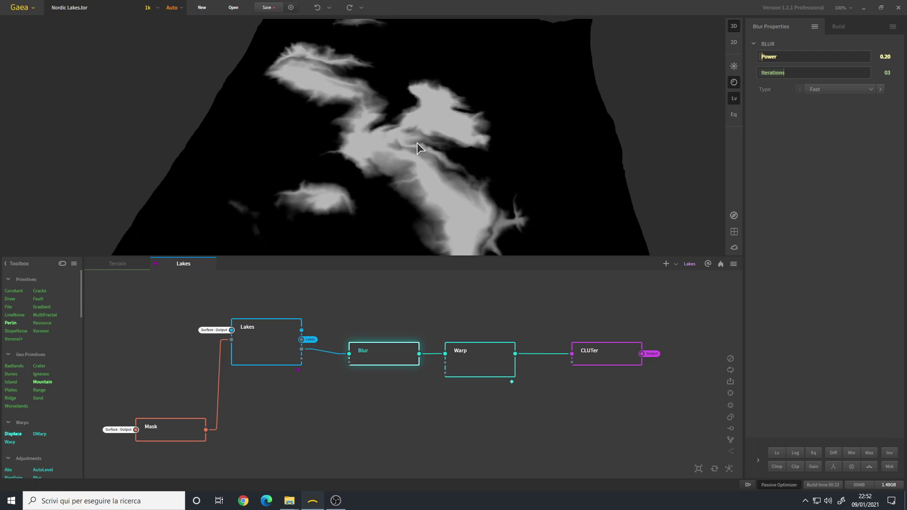
right_click(313, 363)
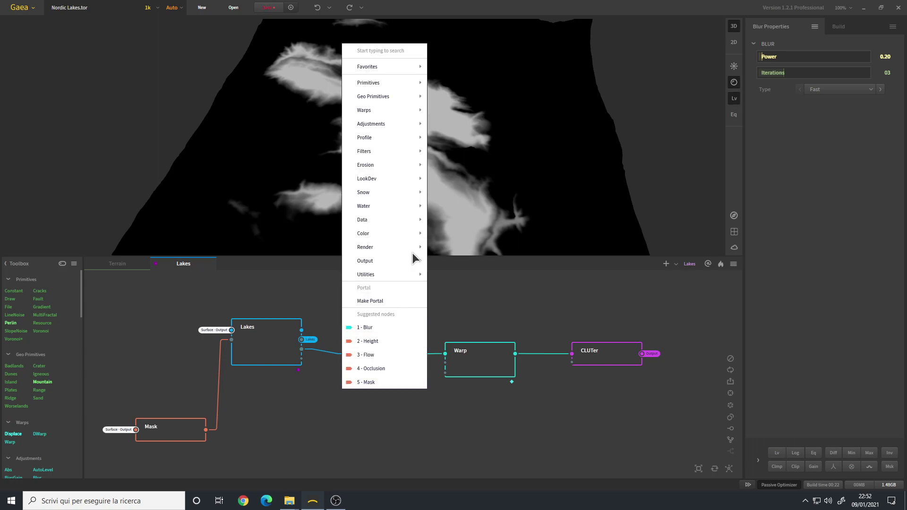
type("1aut")
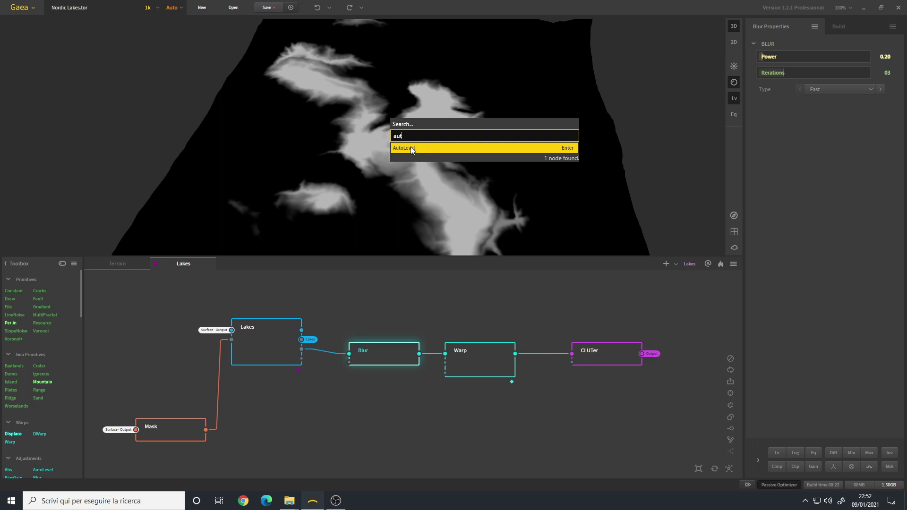
key("BackSpace")
key("BackSpace")
key("BackSpace")
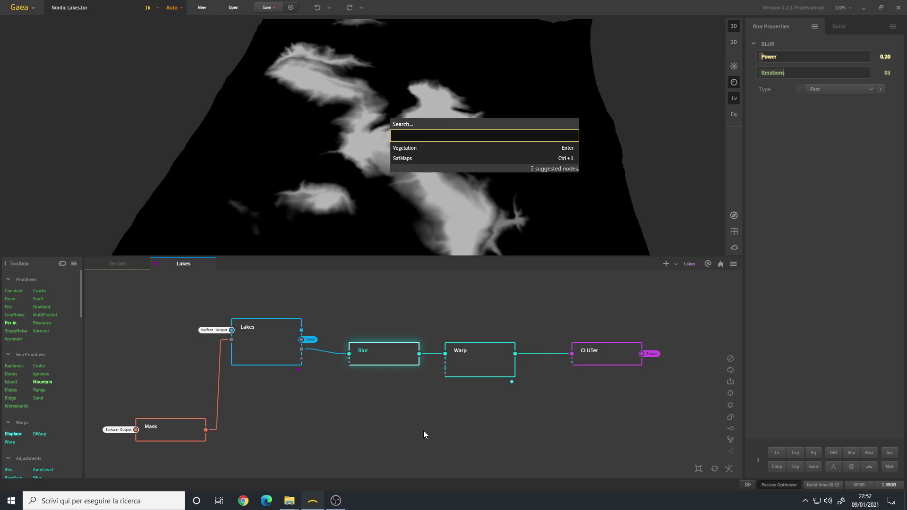
key("Escape")
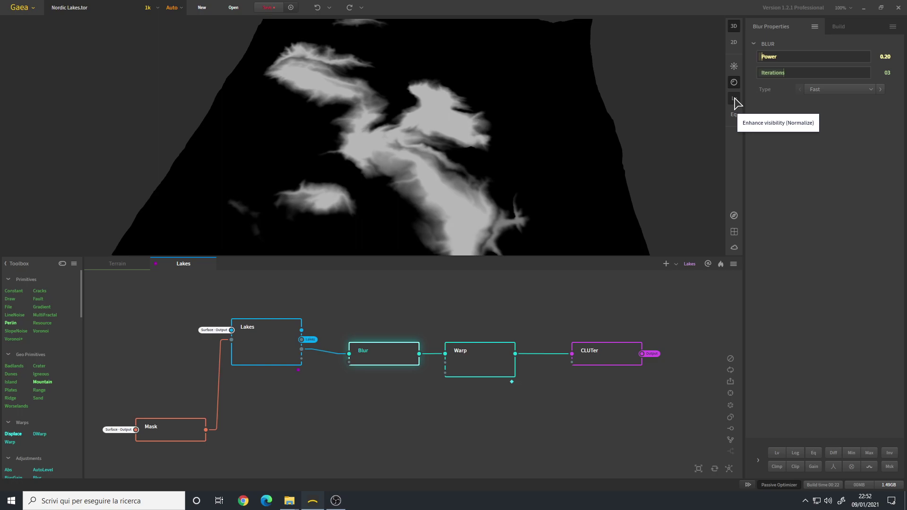
- Examine the softened lake edges of the Blur node's output, across the terrain and close up
scroll(441, 166, "down", 5)
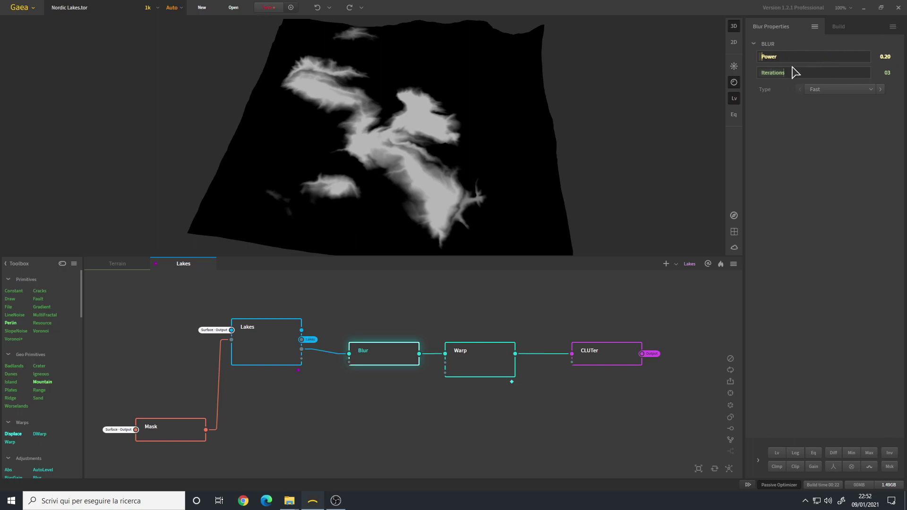
scroll(446, 141, "up", 5)
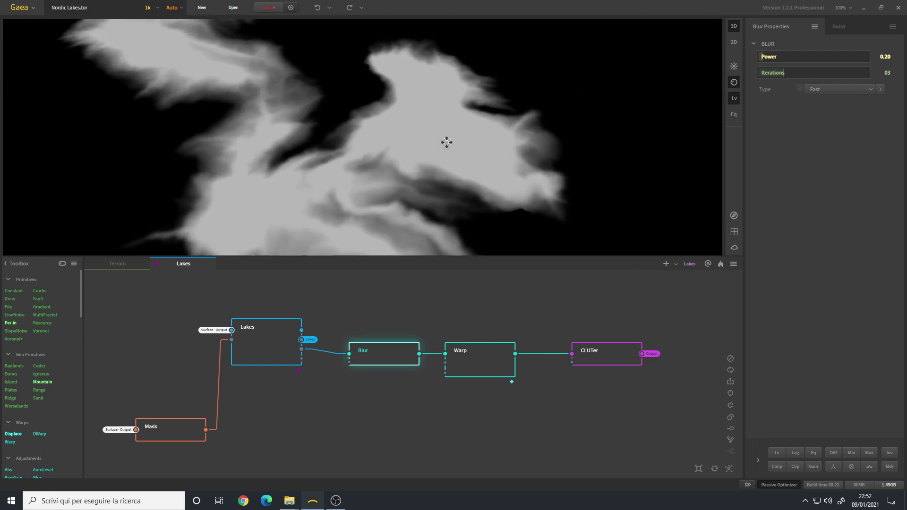
scroll(350, 71, "up", 2)
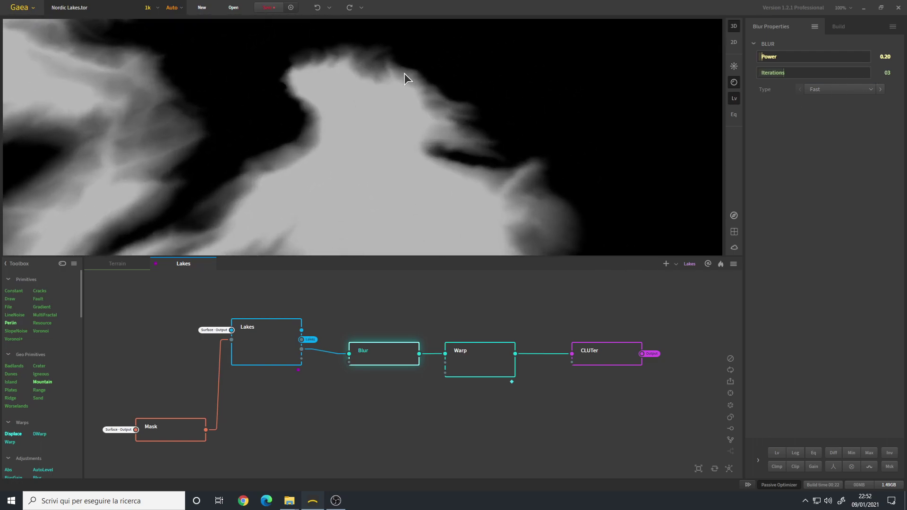
- Select the Warp node and examine its noise settings and the distorted lake mask it outputs
left_click(487, 367)
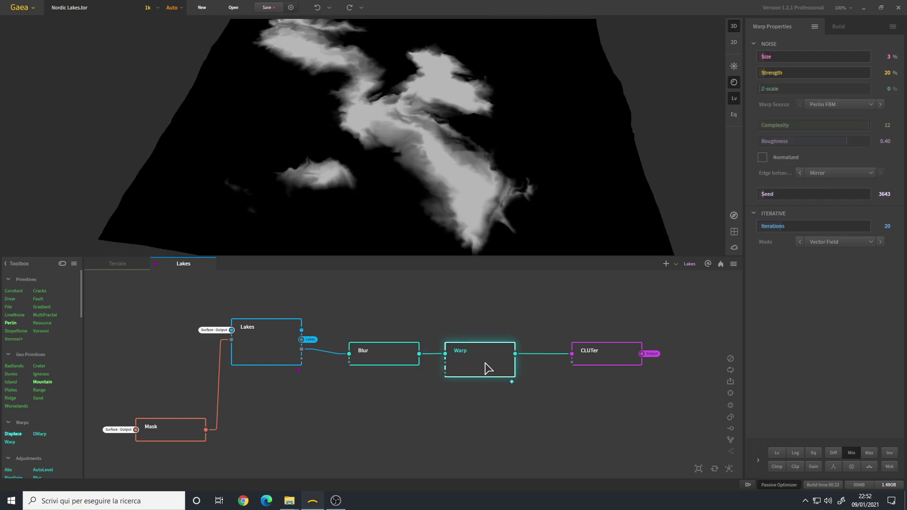
scroll(422, 148, "up", 5)
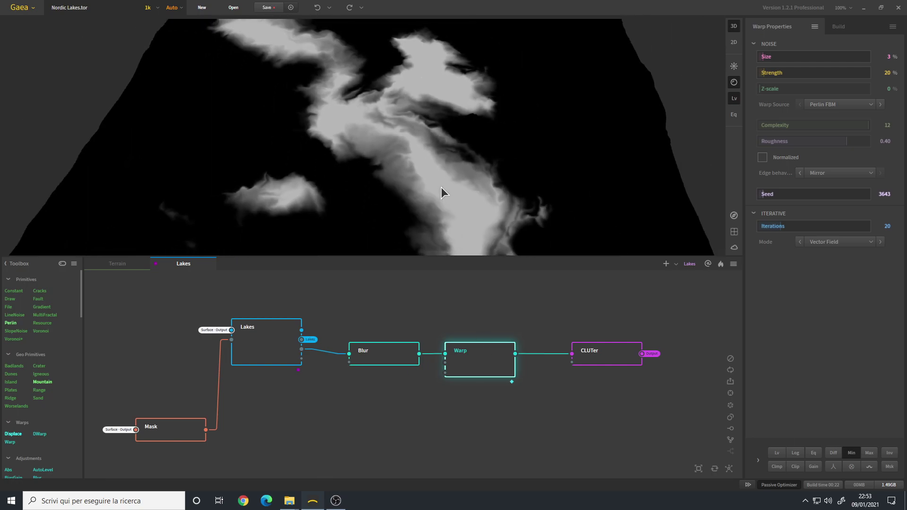
scroll(424, 177, "down", 5)
scroll(421, 163, "up", 4)
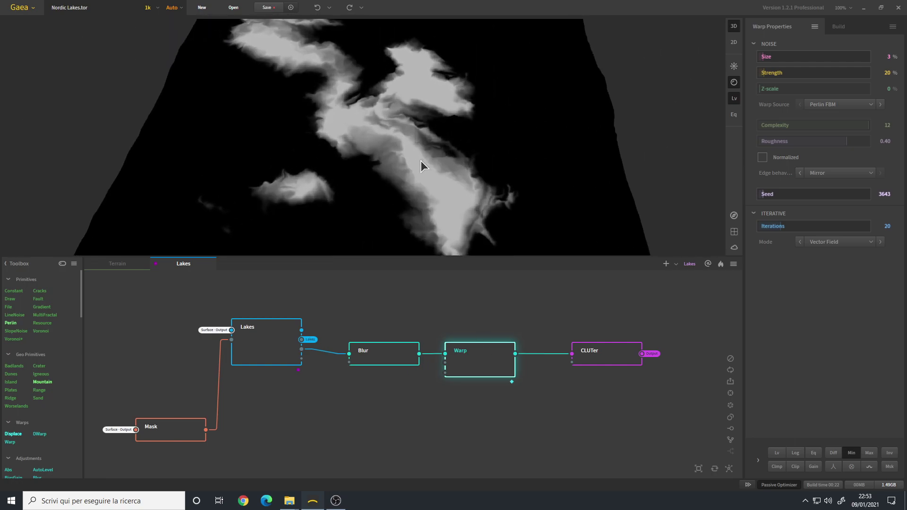
- Compare the Blur node's output with the Warp node's output and inspect the warped lake edges closely
left_click(402, 353)
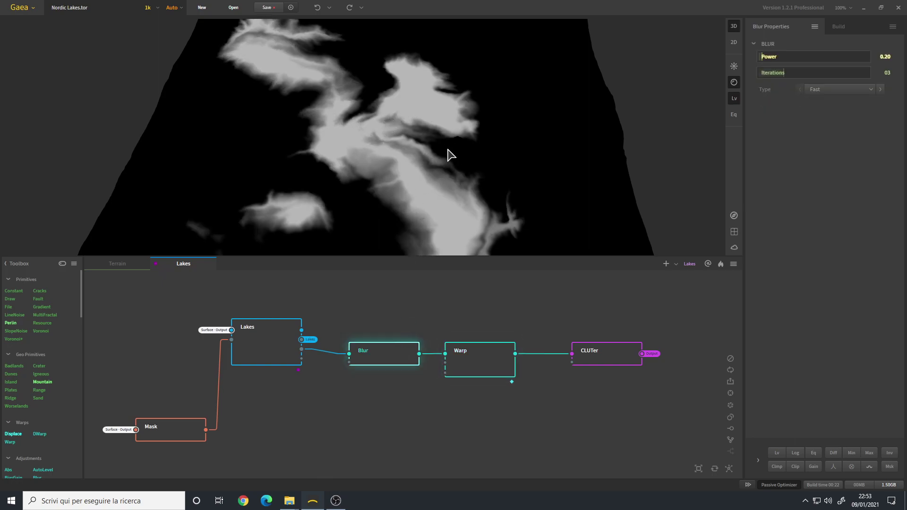
left_click(496, 364)
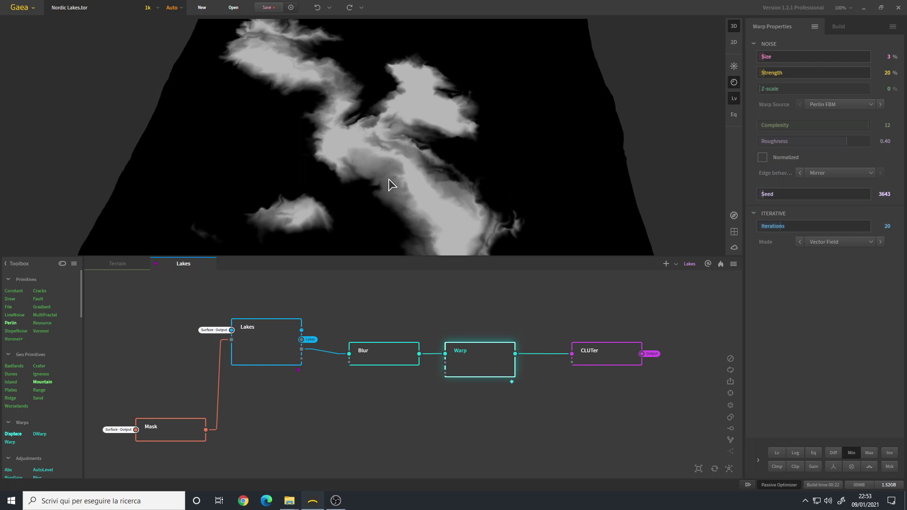
left_click_drag(392, 184, 414, 178)
scroll(413, 178, "up", 3)
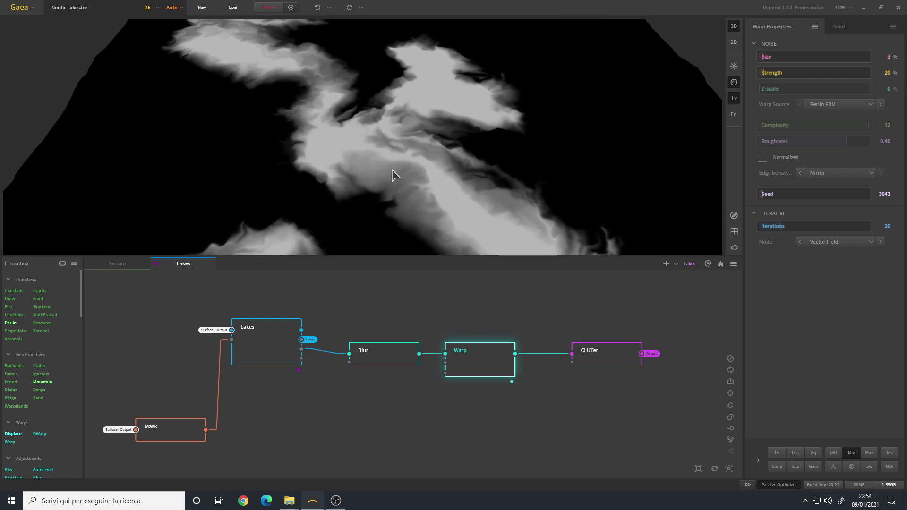
- Switch the Warp node's Min blend mode off and back on twice to compare its effect on the lake mask edges
left_click_drag(375, 159, 407, 161)
scroll(406, 162, "down", 2)
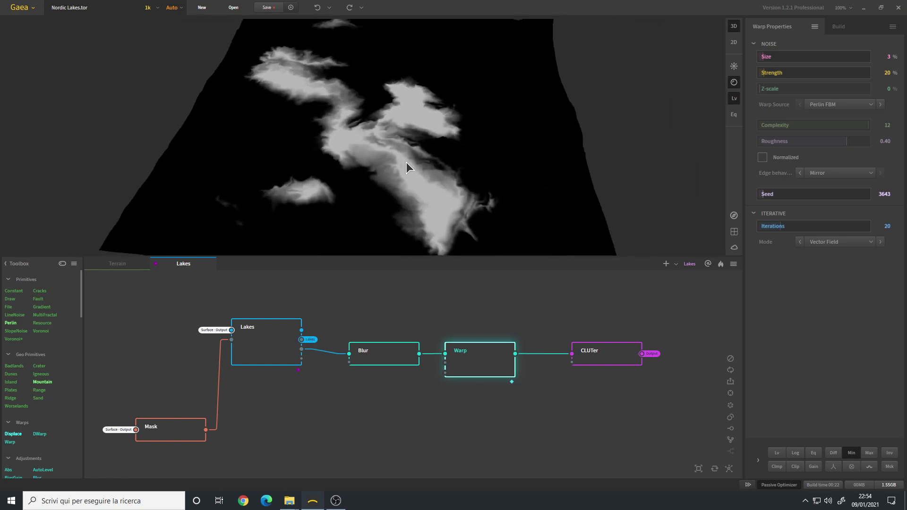
left_click(852, 454)
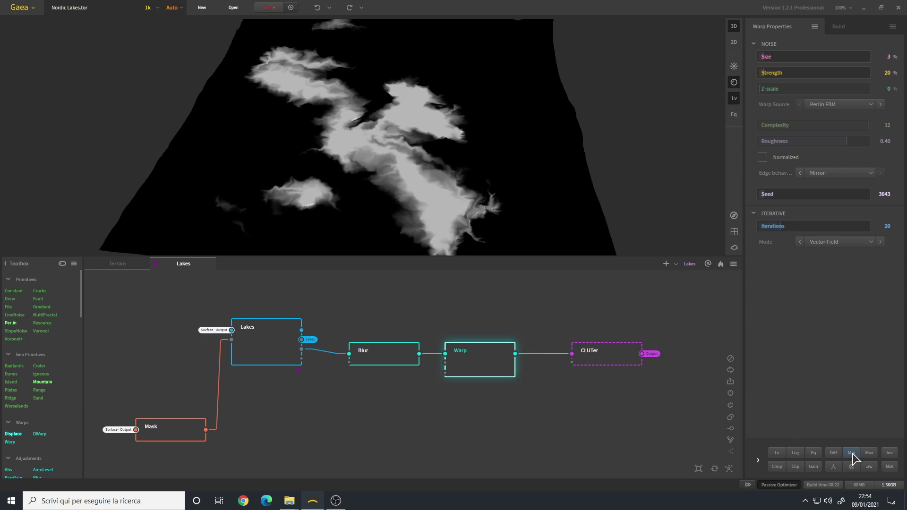
left_click(853, 452)
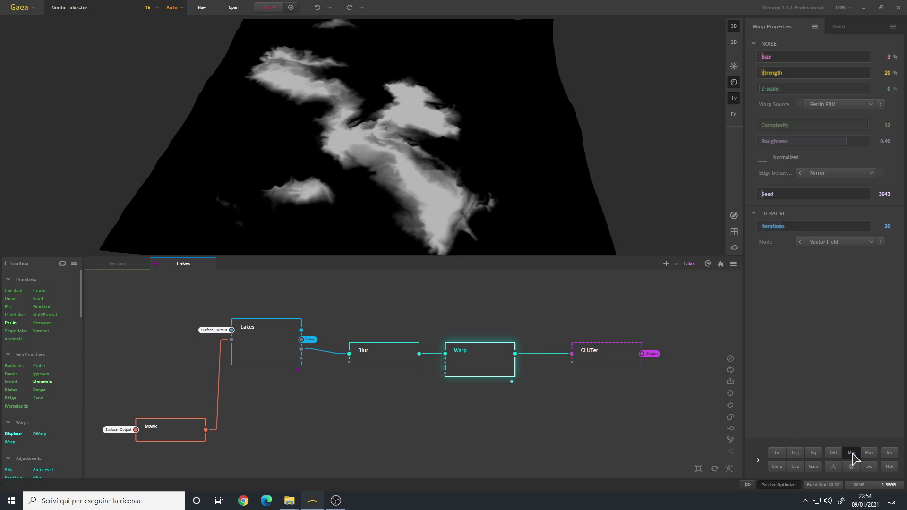
left_click(852, 454)
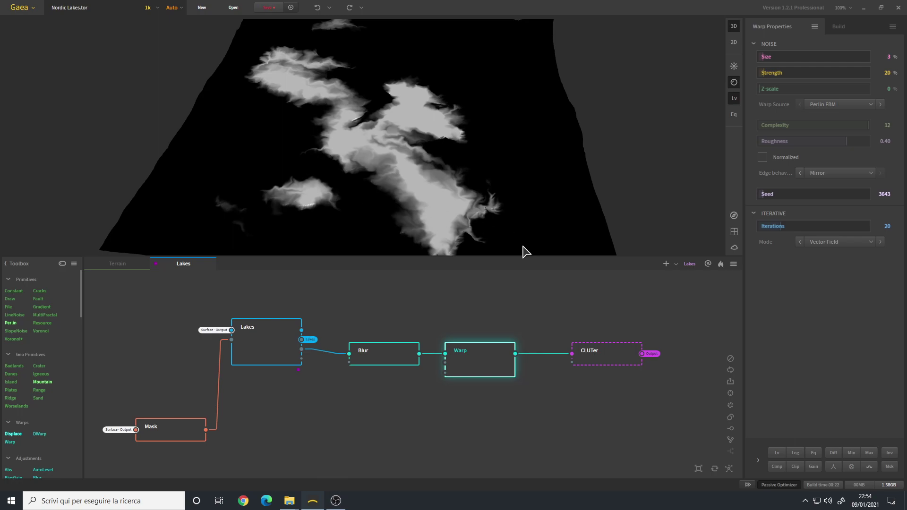
left_click(852, 452)
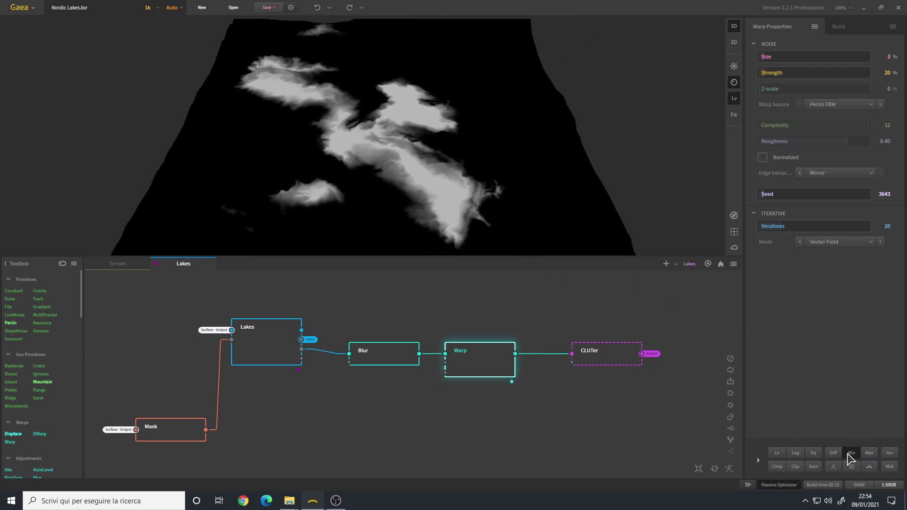
- Select the CLUTer node and turn off the viewport's Enhance visibility (Normalize) to preview the teal lake colouring
left_click_drag(444, 188, 395, 181)
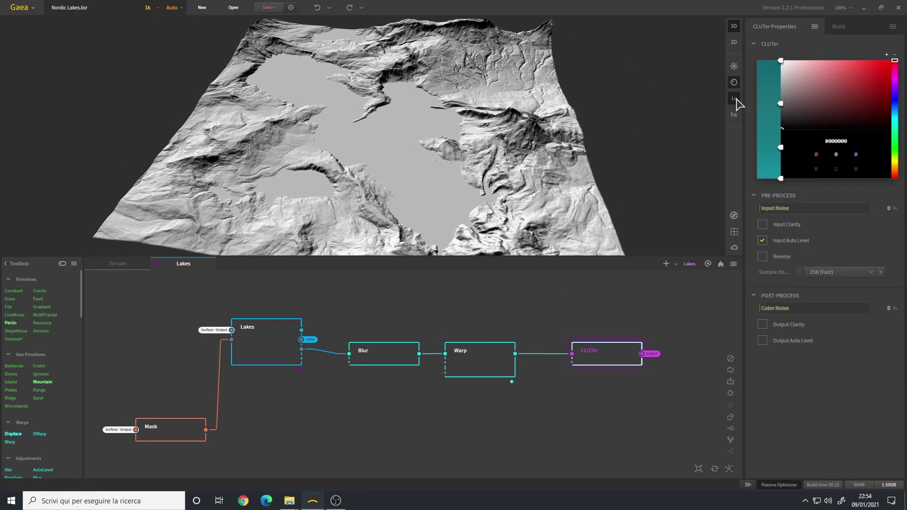
left_click(735, 98)
scroll(582, 362, "down", 1)
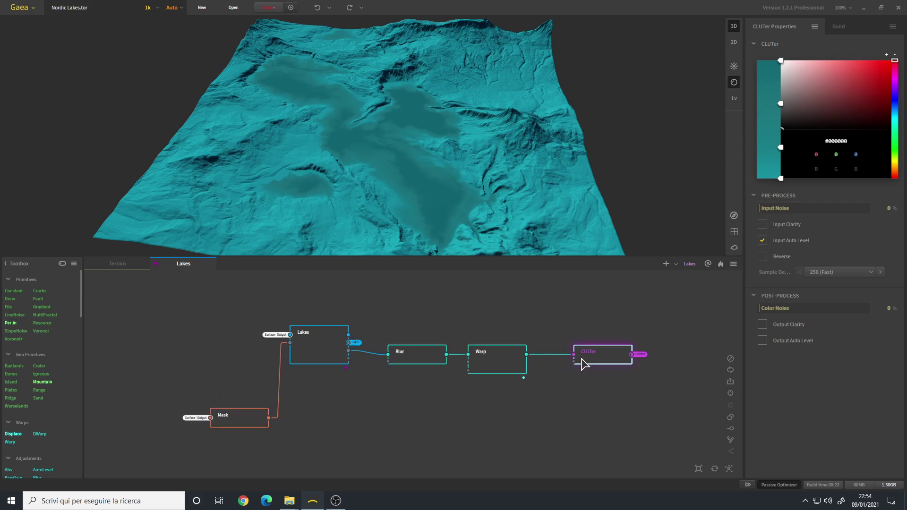
middle_click_drag(567, 375, 470, 373)
scroll(474, 380, "up", 1)
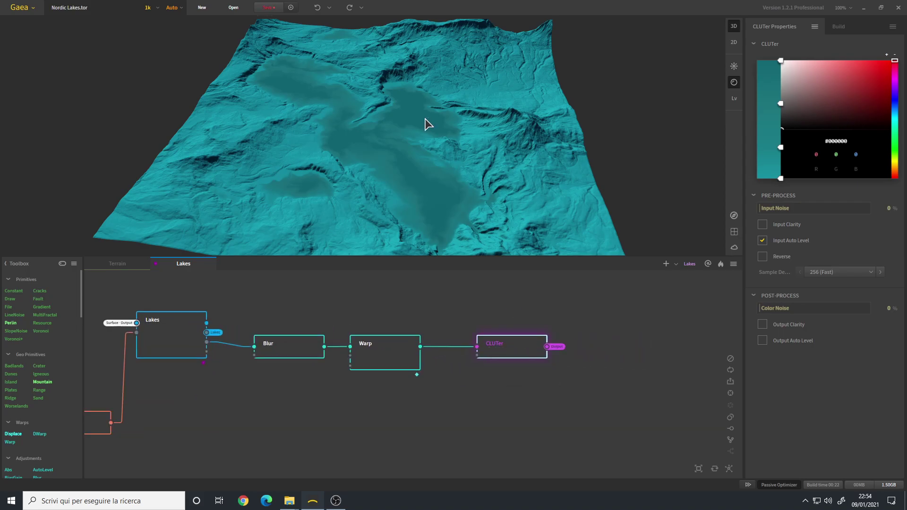
- Examine the CLUTer node's colour gradient over the lakes, close up and from several angles across the terrain
scroll(425, 142, "up", 5)
scroll(391, 163, "down", 2)
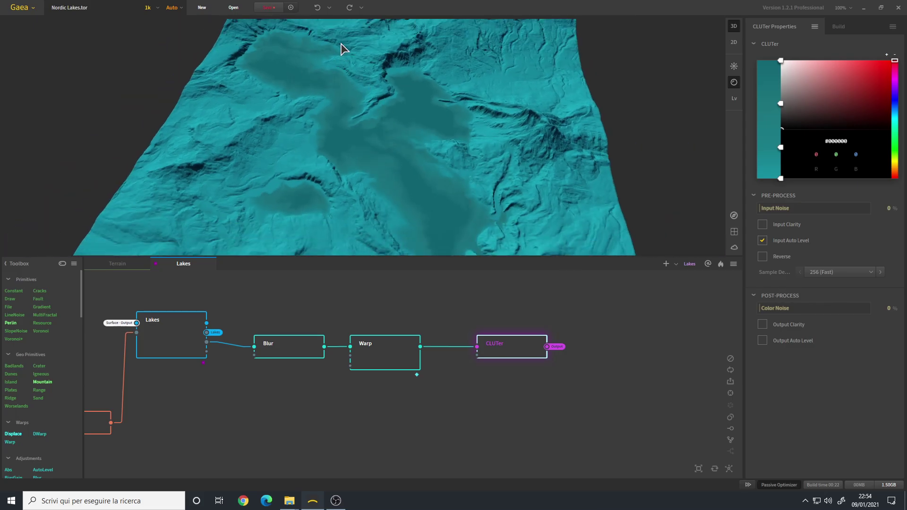
left_click_drag(559, 139, 443, 101)
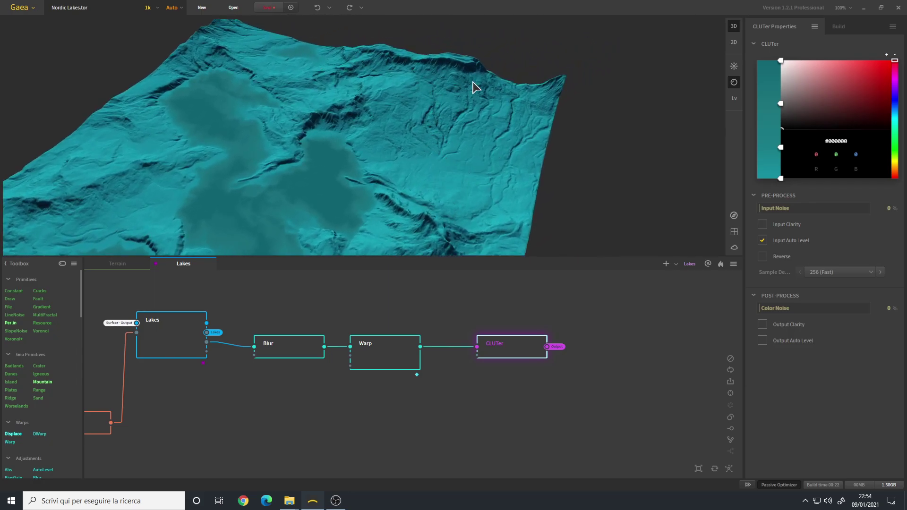
left_click_drag(415, 200, 425, 149)
right_click_drag(425, 149, 420, 109)
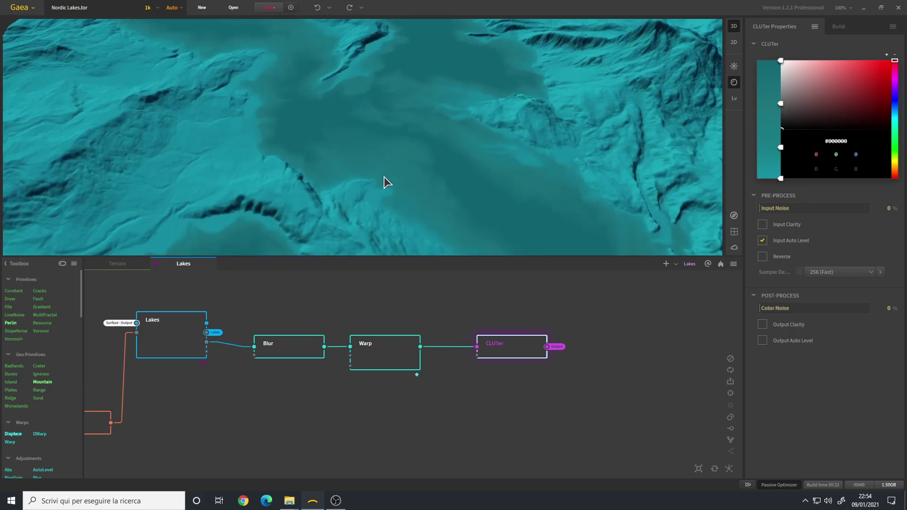
left_click_drag(445, 101, 435, 216)
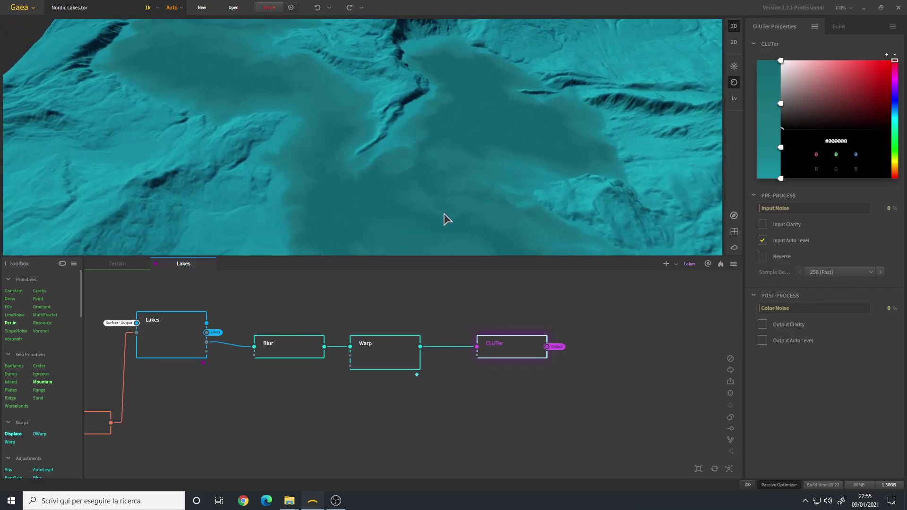
scroll(429, 168, "down", 5)
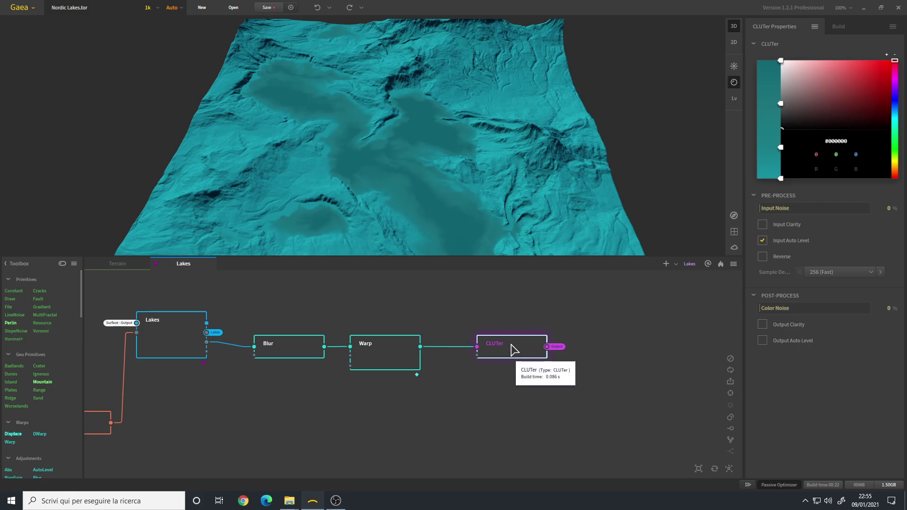
left_click_drag(420, 347, 479, 411)
type("sat")
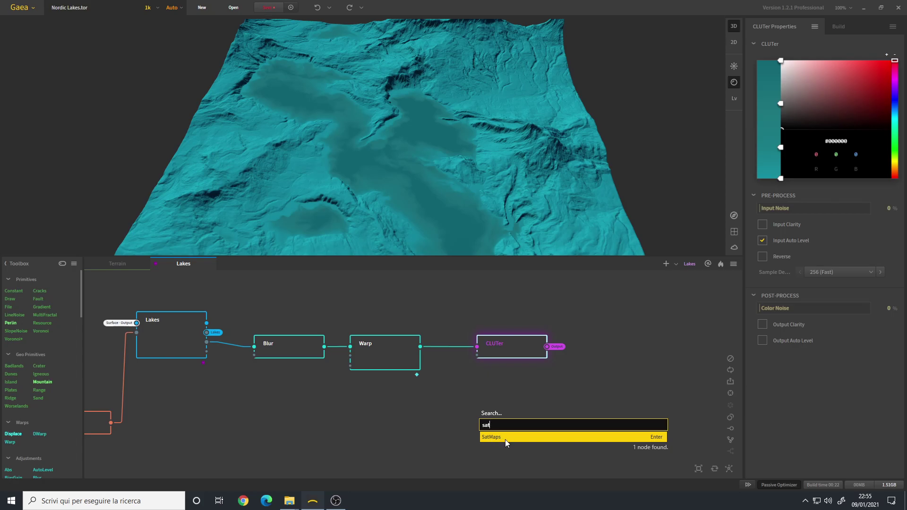
key("BackSpace")
key("BackSpace")
key("Escape")
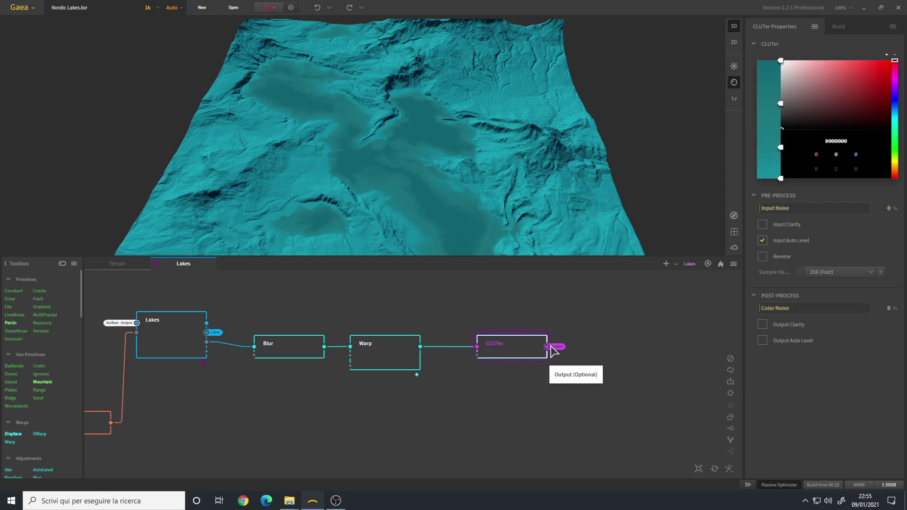
- Switch to the Terrain graph, look over its colouring nodes and examine the Texture node that feeds two SatMaps nodes
scroll(526, 389, "down", 1)
middle_click_drag(526, 389, 490, 396)
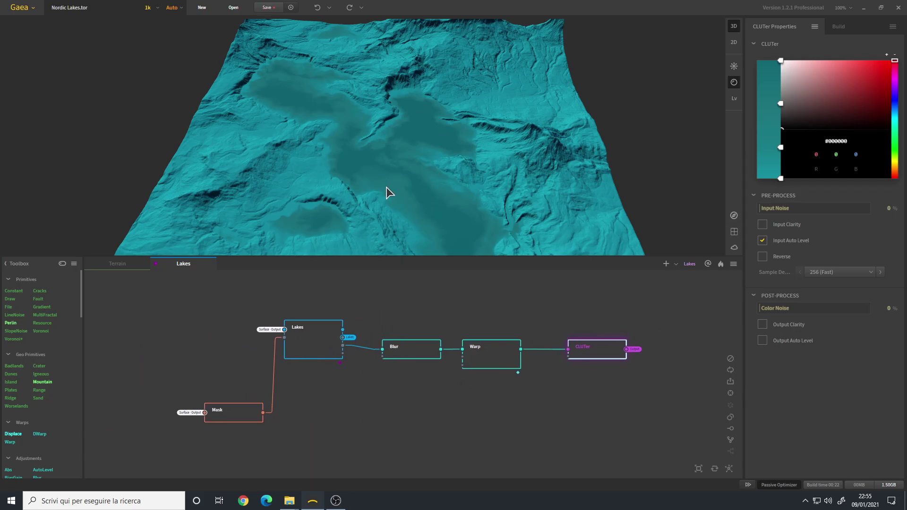
left_click(124, 266)
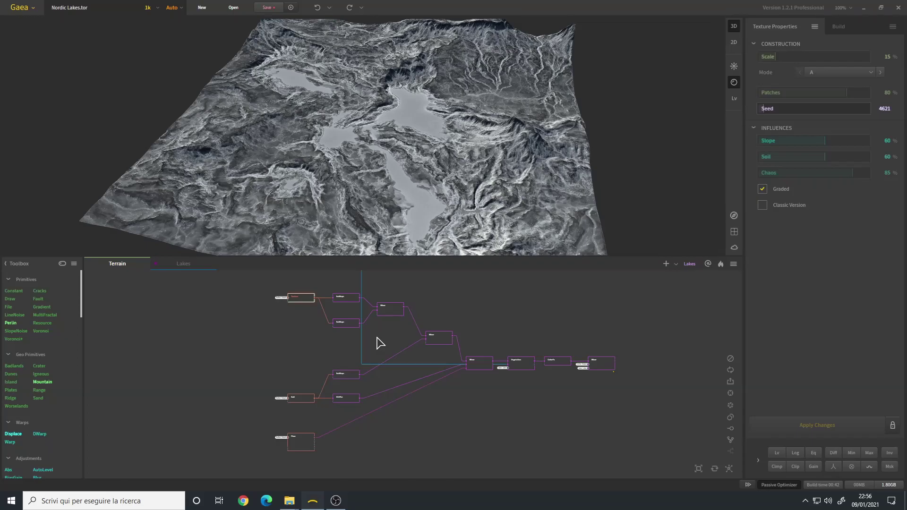
left_click_drag(253, 283, 469, 352)
mouse_move(252, 357)
left_mouse_down()
mouse_move(318, 382)
mouse_move(256, 358)
left_mouse_up()
left_click_drag(229, 296, 417, 472)
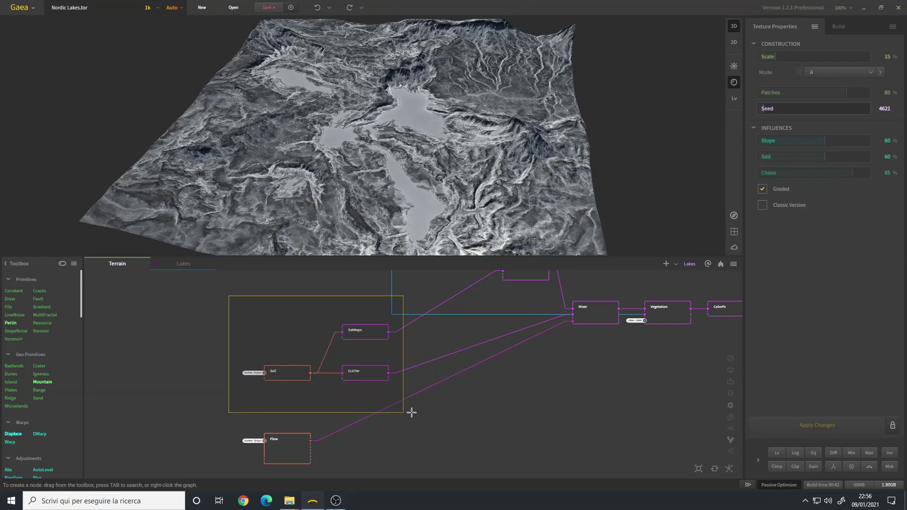
middle_click_drag(376, 340, 348, 423)
left_click(302, 320)
middle_click_drag(323, 340, 333, 369)
scroll(333, 368, "up", 1)
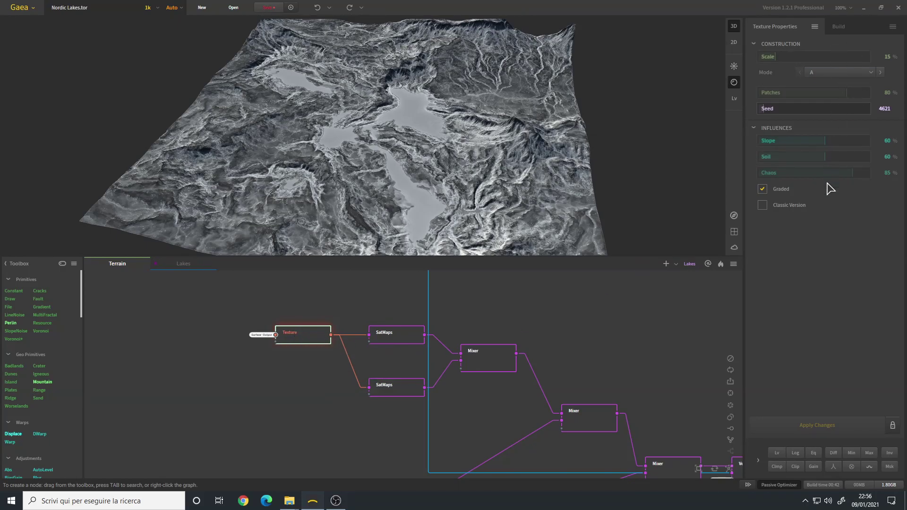
- Preview the two SatMaps nodes fed by Texture and the Max Mixer that combines their colours
left_click(385, 346)
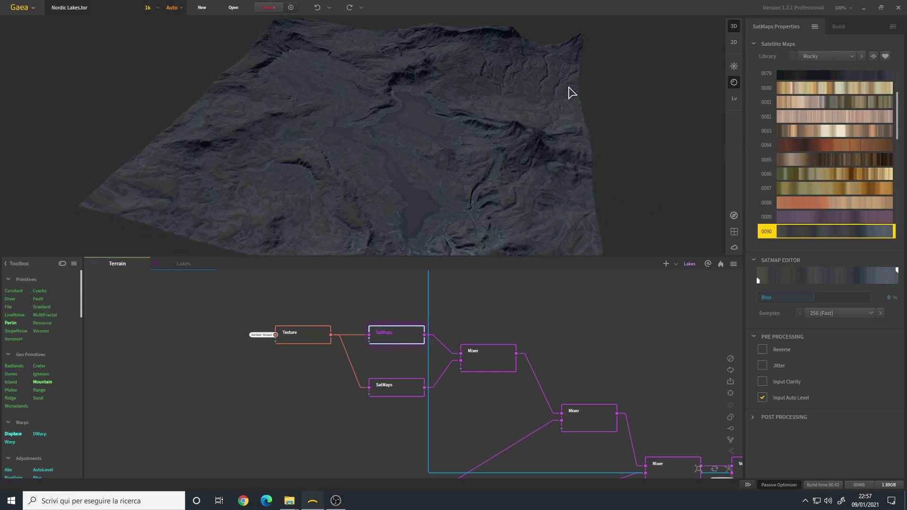
left_click(401, 390)
left_click(489, 363)
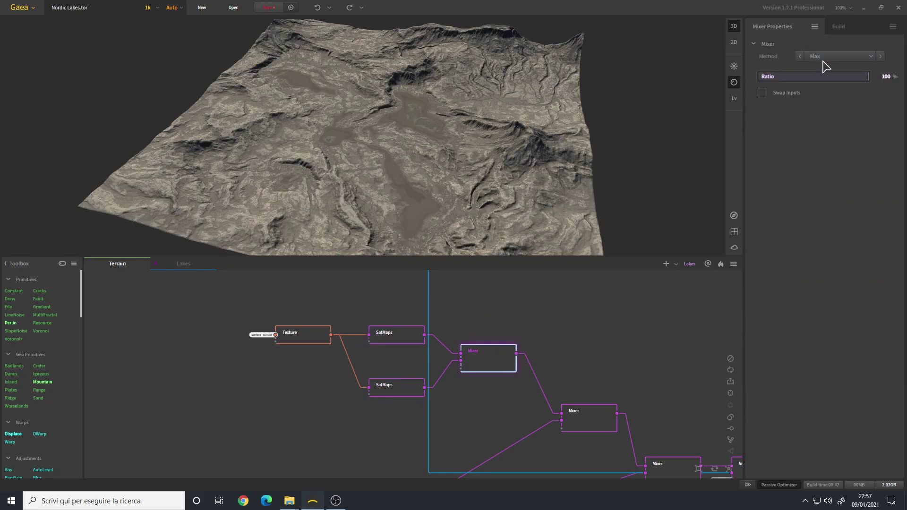
left_click_drag(406, 185, 407, 98)
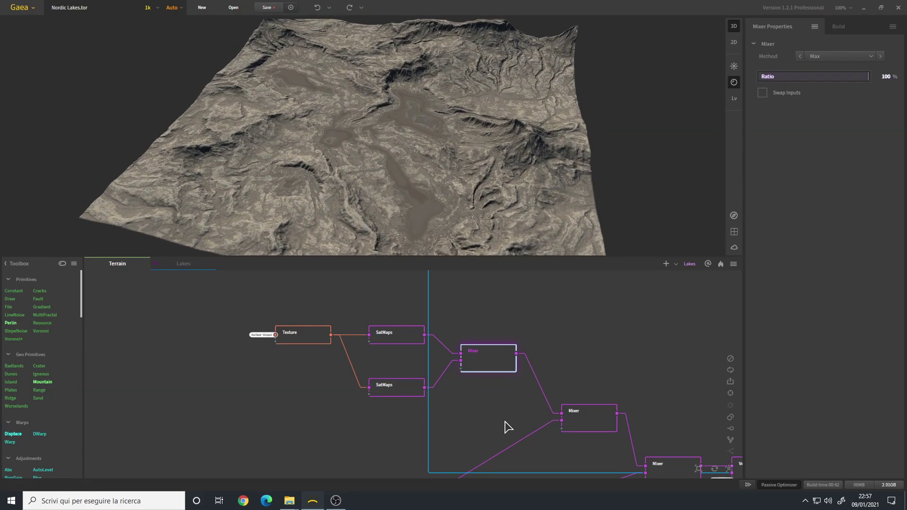
- Select the Soil node and switch Graded off and back on to compare its mask
left_click_drag(503, 421, 483, 313)
left_click(321, 414)
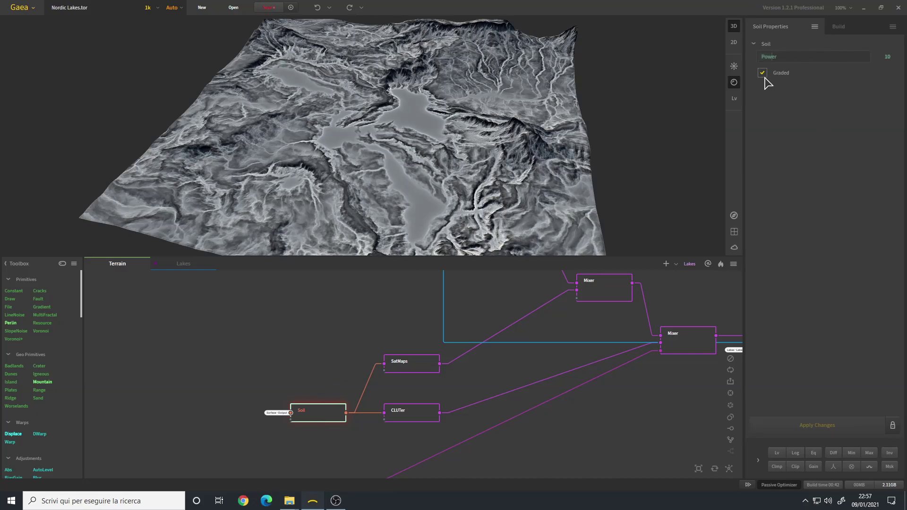
left_click(761, 72)
left_click(762, 73)
- Preview the SatMaps node fed by Soil and examine its Rocky colour map on the terrain
left_click(402, 364)
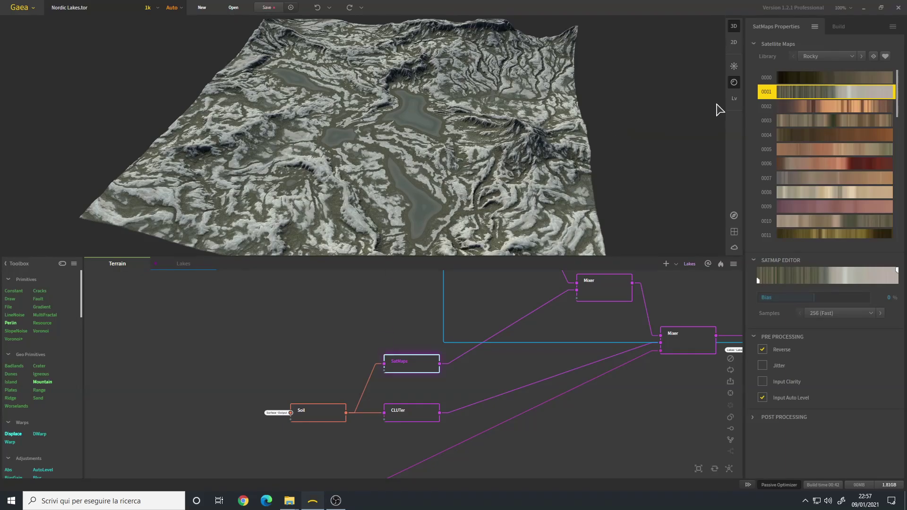
left_click_drag(410, 154, 421, 168)
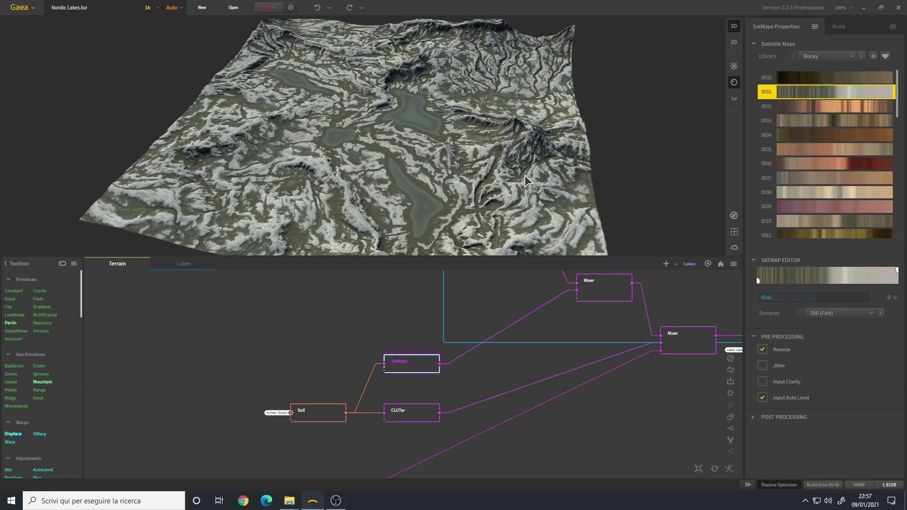
middle_click_drag(439, 364, 287, 436)
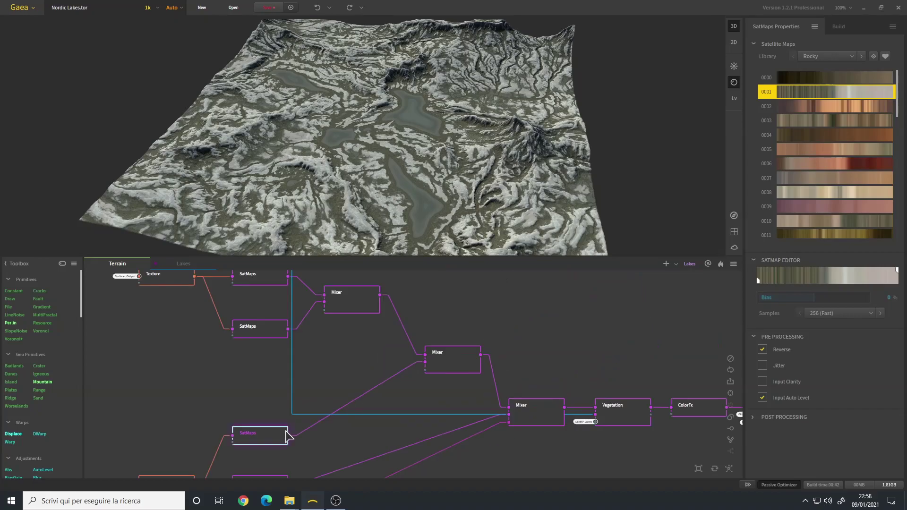
- Compare the Texture branch's Mixer with the Min Mixer that adds the Soil colours, and inspect the Min result close up
left_click(457, 364)
middle_click_drag(324, 335, 381, 380)
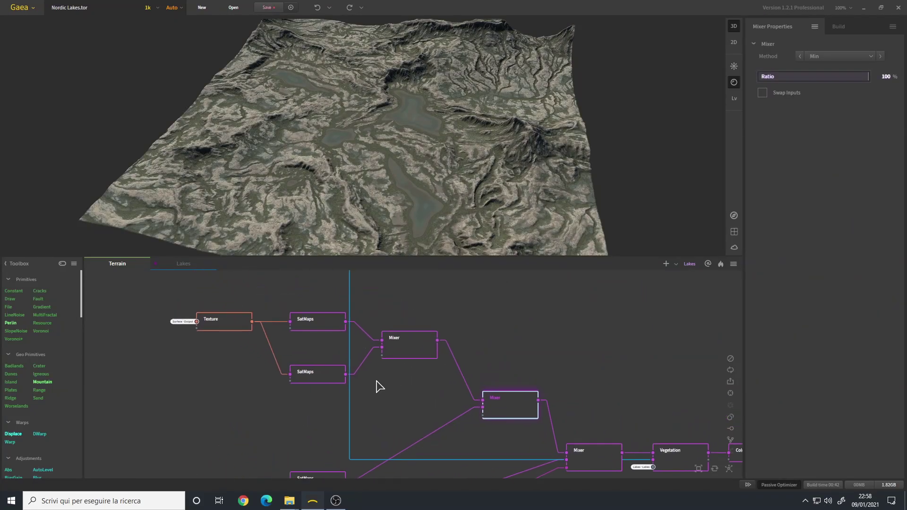
left_click(417, 356)
left_click(517, 401)
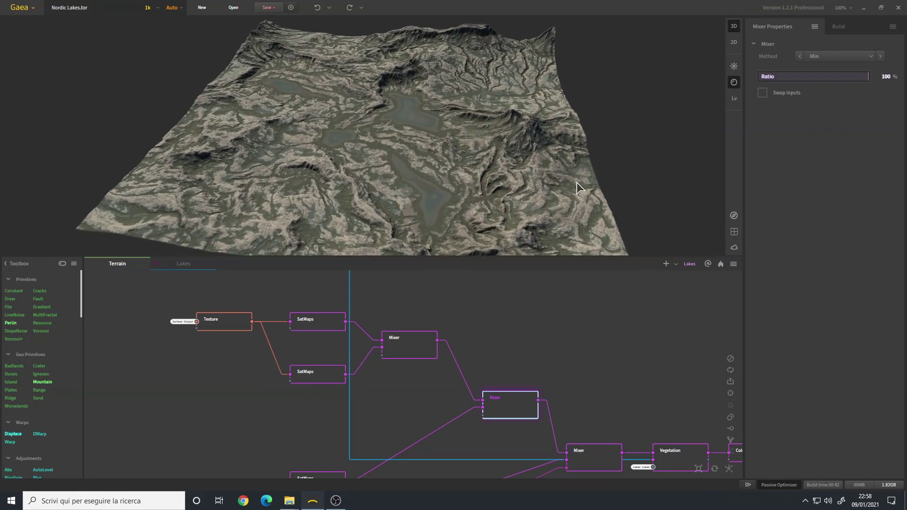
scroll(426, 173, "up", 5)
left_click_drag(431, 169, 410, 198)
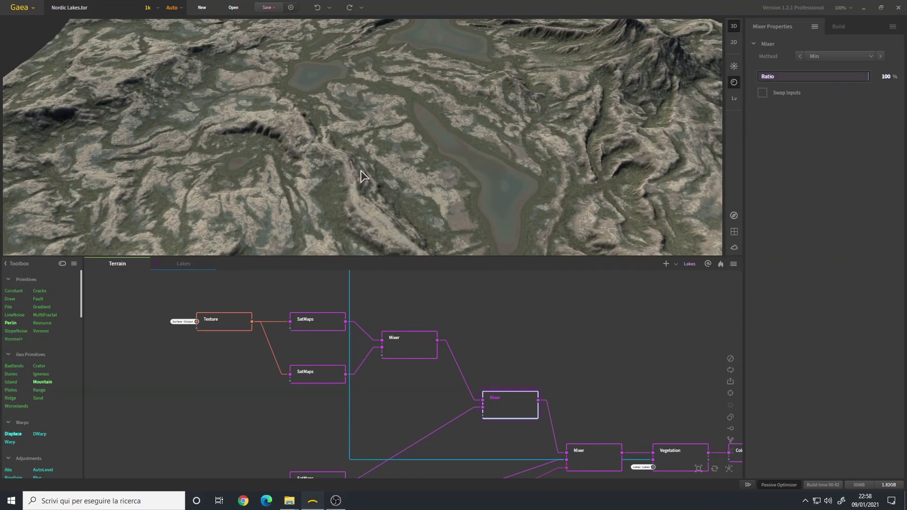
scroll(451, 166, "down", 5)
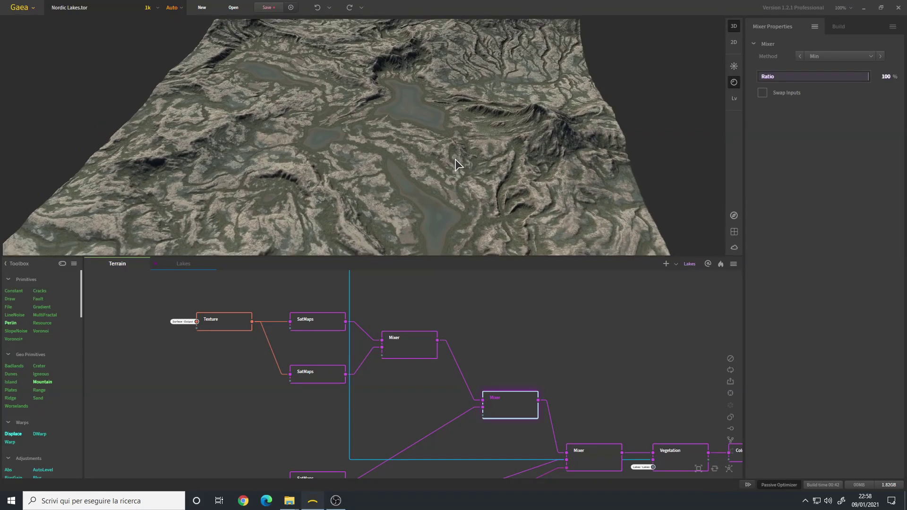
- Compare both Mixer outputs once more and review the second Mixer's available blend methods, keeping Min
left_click(416, 345)
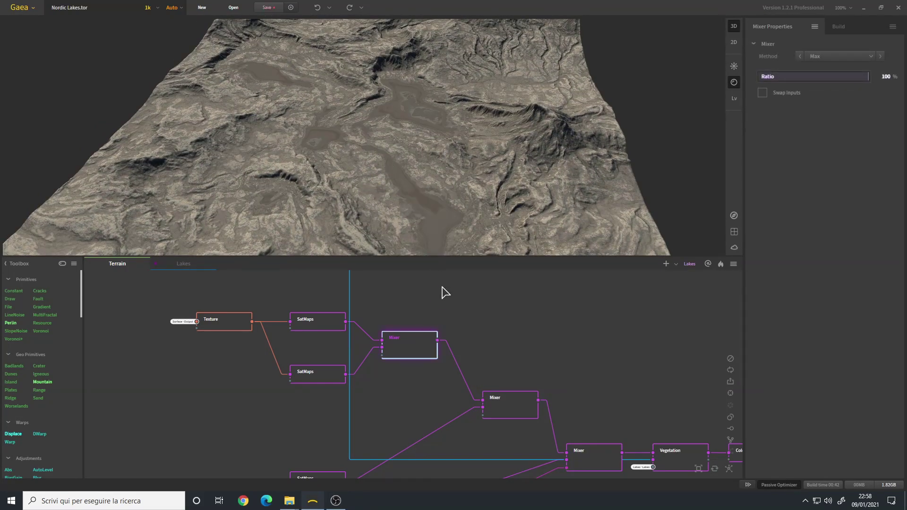
left_click(512, 406)
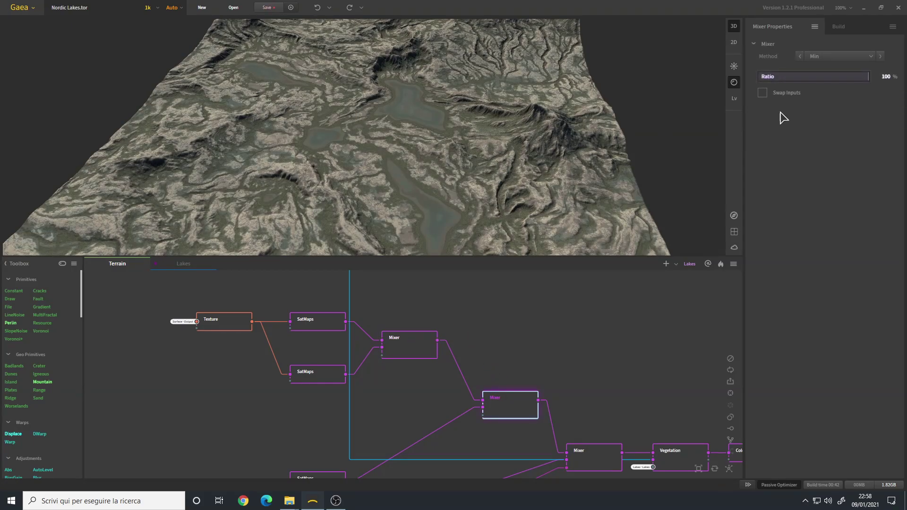
left_click(836, 56)
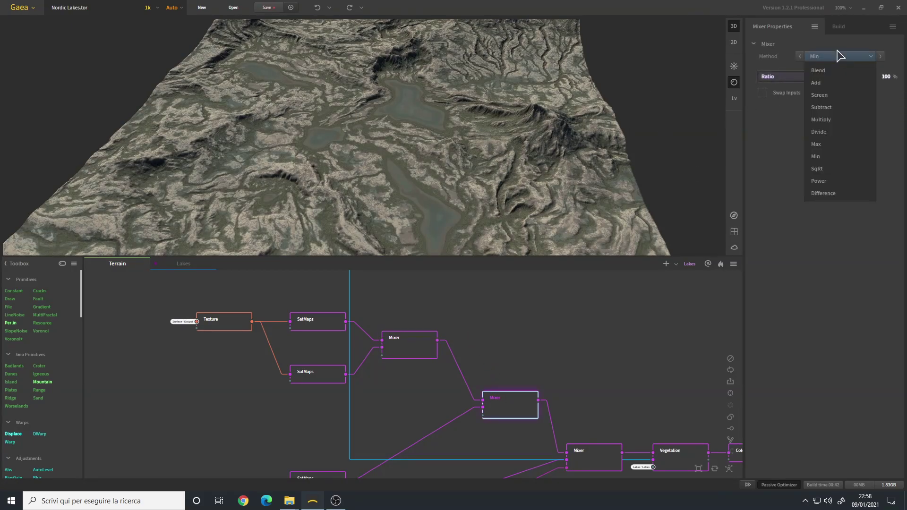
left_click(778, 155)
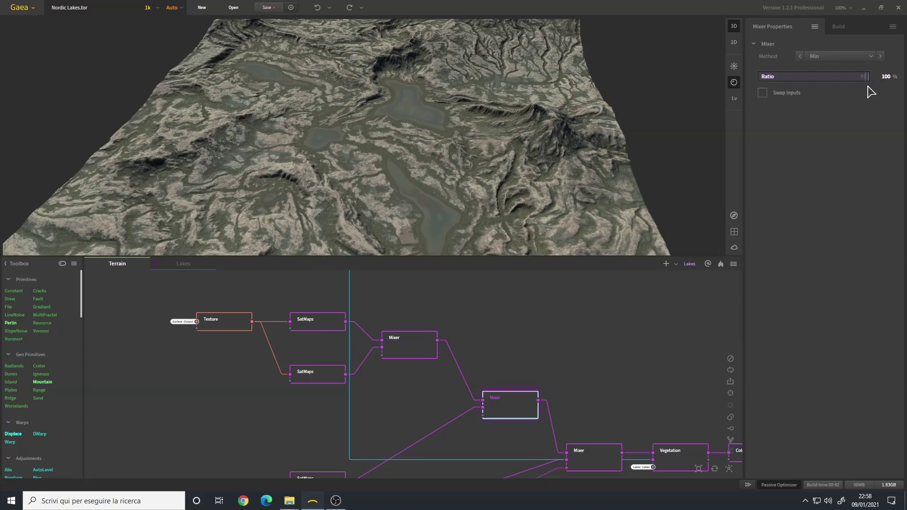
- Bring the Soil, CLUTer and Flow nodes into view and inspect the eroded channels of the mixed terrain closely
scroll(452, 421, "down", 1)
middle_click_drag(452, 420, 471, 277)
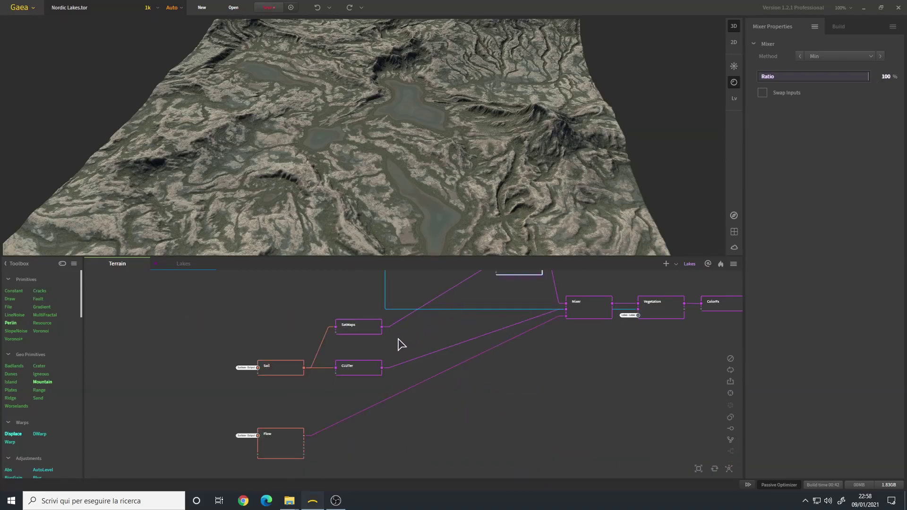
middle_click_drag(454, 101, 407, 178)
scroll(412, 184, "up", 2)
scroll(408, 183, "up", 3)
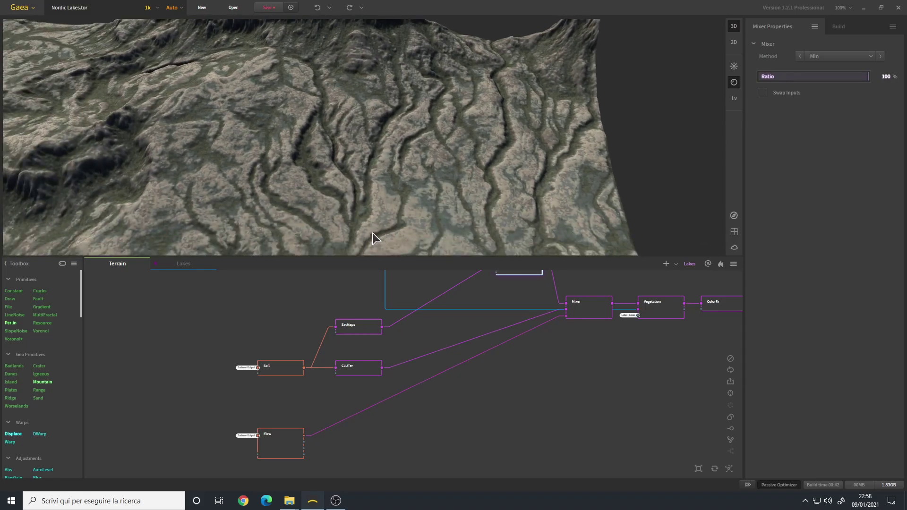
- Preview the CLUTer fed by Soil on the terrain and compare it with the CLUTer in the Lakes graph
left_click_drag(372, 232, 433, 170)
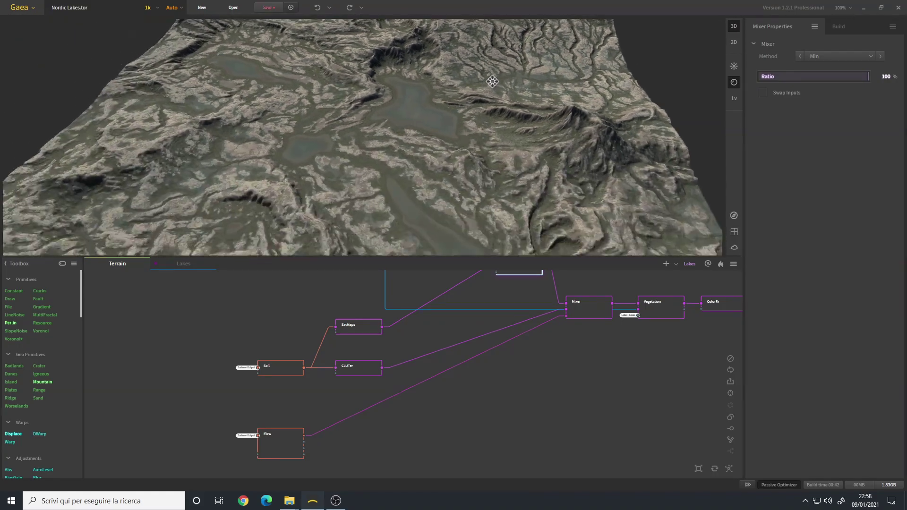
left_click(358, 368)
scroll(357, 370, "up", 1)
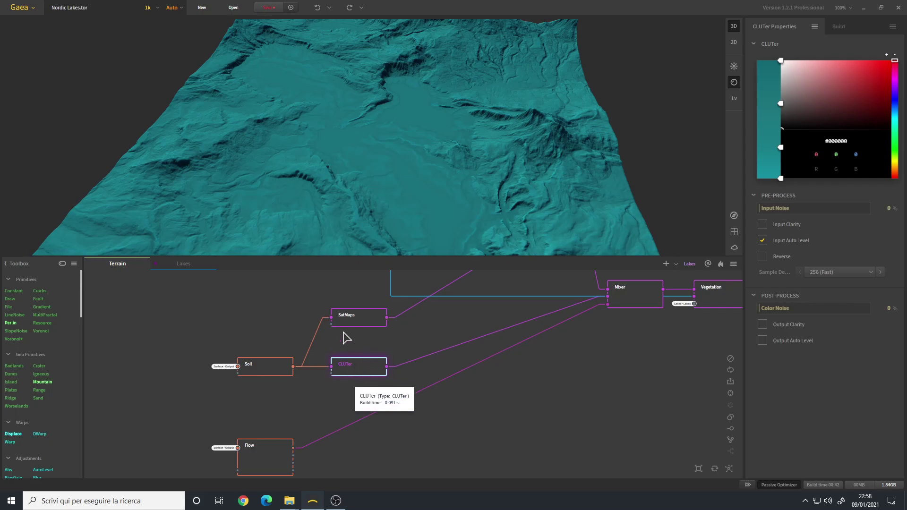
left_click(196, 267)
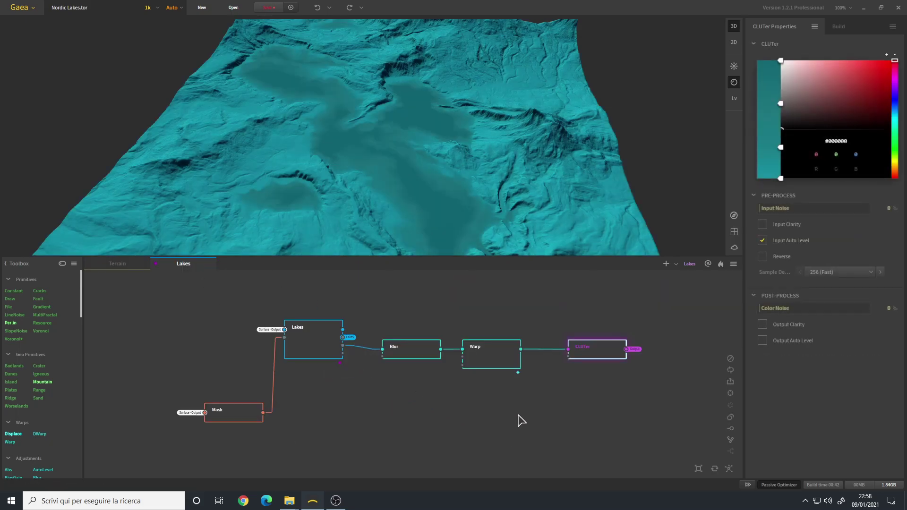
middle_click_drag(516, 413, 413, 408)
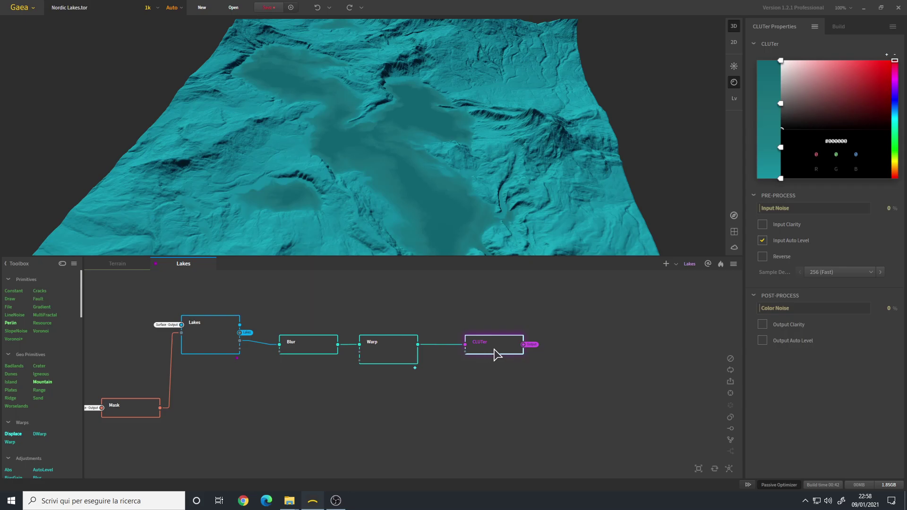
- Copy the Lakes graph's CLUTer settings and paste them into a new CLUTer node in the Terrain graph
right_click(496, 354)
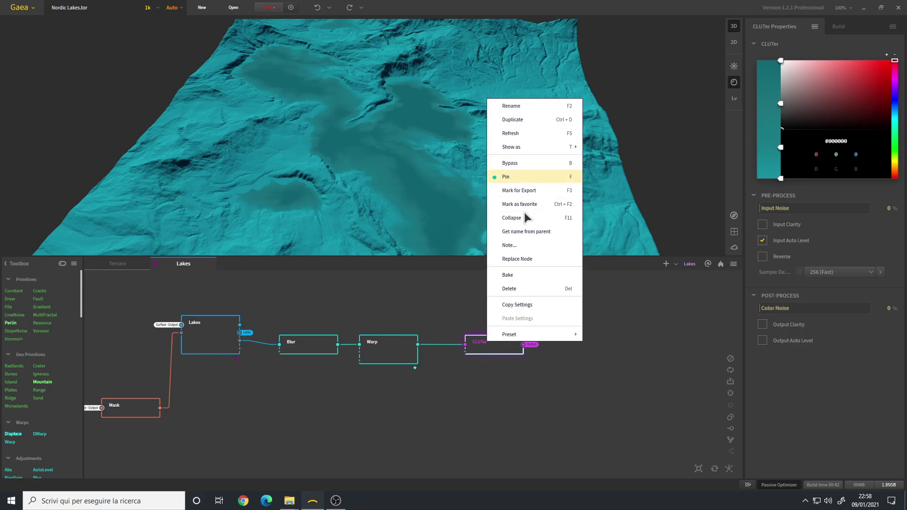
left_click(545, 305)
left_click(126, 265)
left_click(365, 408)
right_click(476, 417)
type("clu")
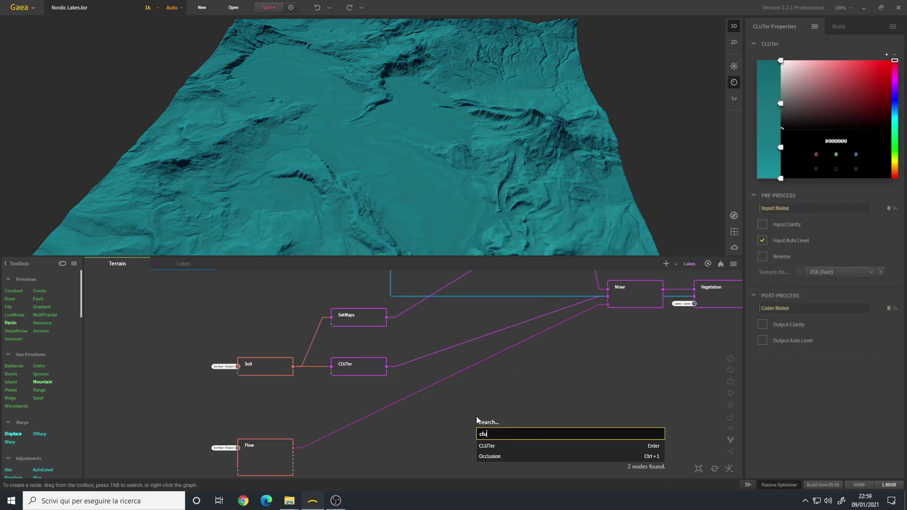
left_click(494, 443)
right_click(499, 427)
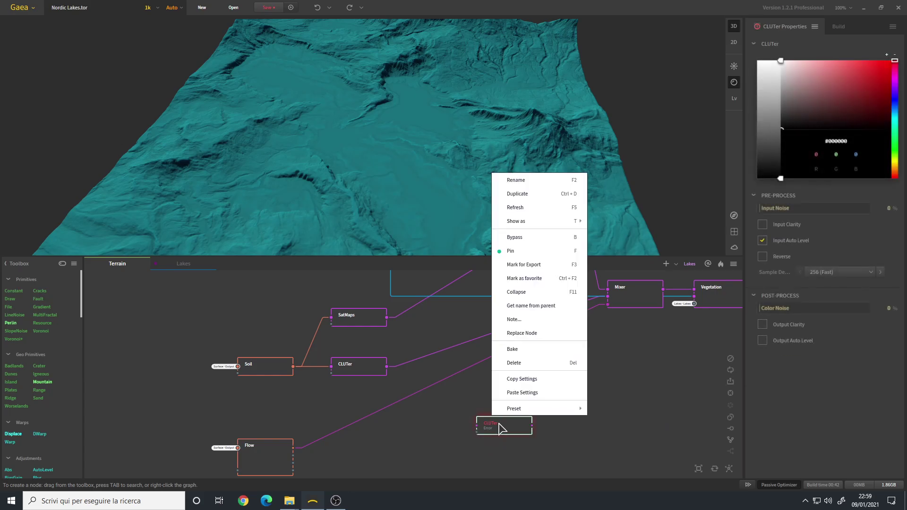
left_click(527, 392)
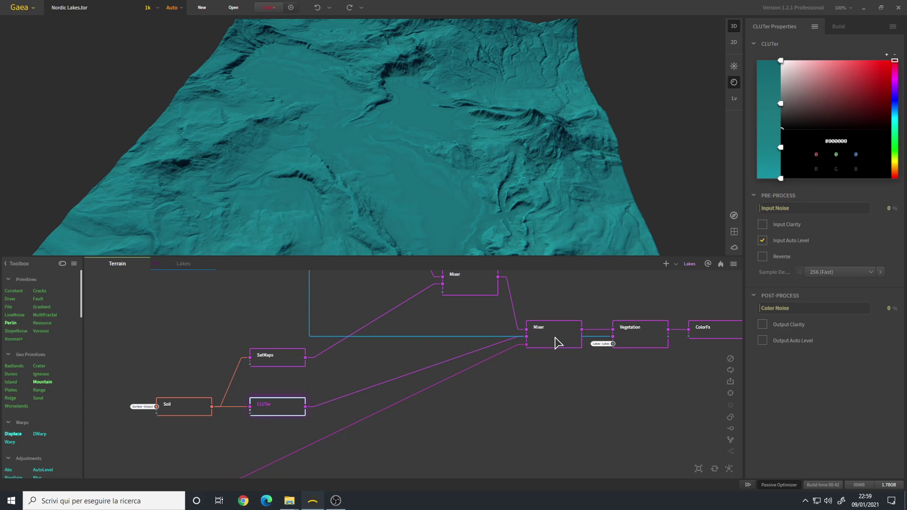
- Preview the Mixer that combines the CLUTer and Flow branches and compare it with the preceding Min Mixer
left_click(556, 343)
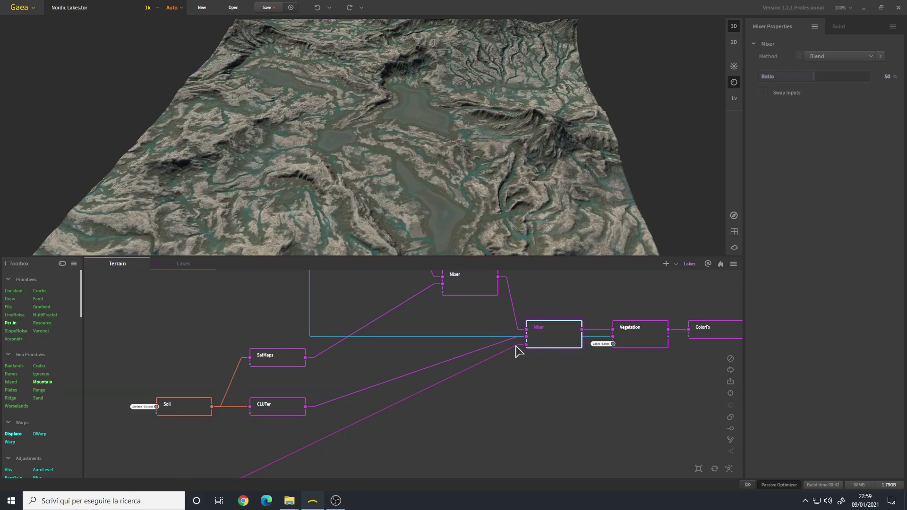
middle_click_drag(502, 356, 428, 382)
scroll(451, 278, "up", 3)
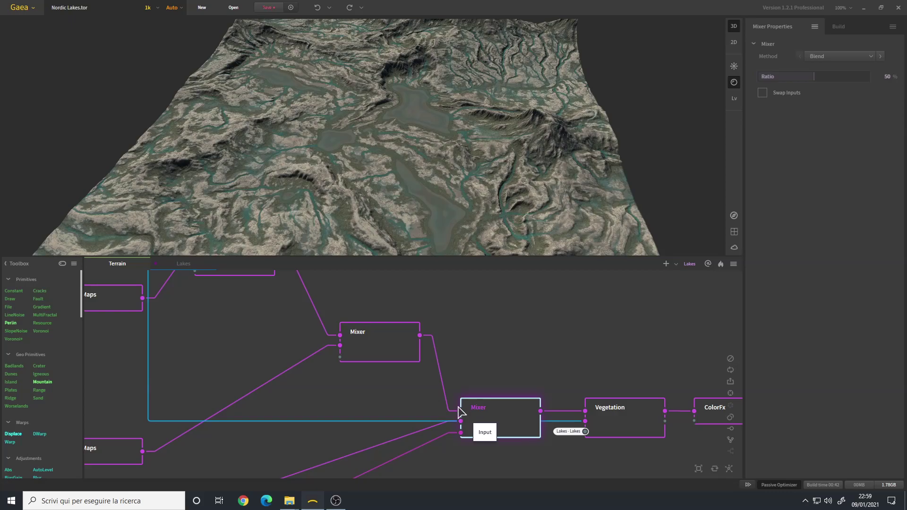
left_click(384, 356)
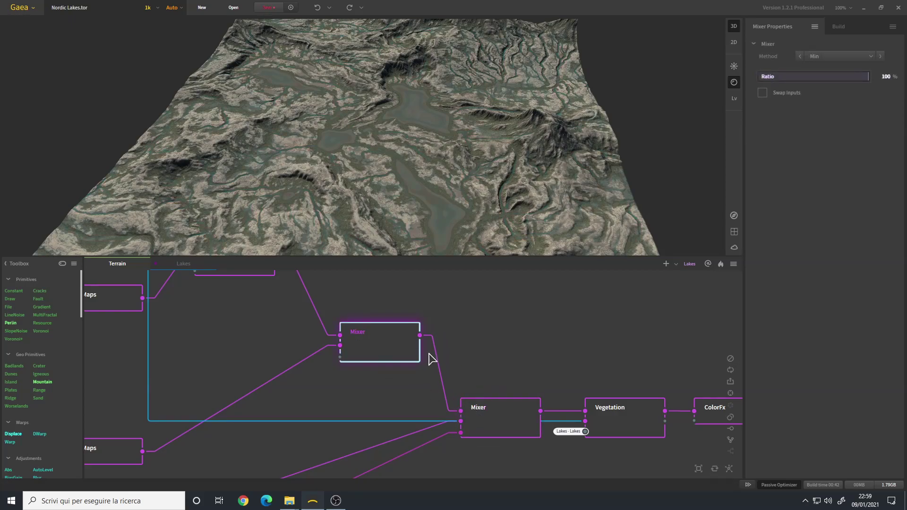
scroll(359, 366, "down", 3)
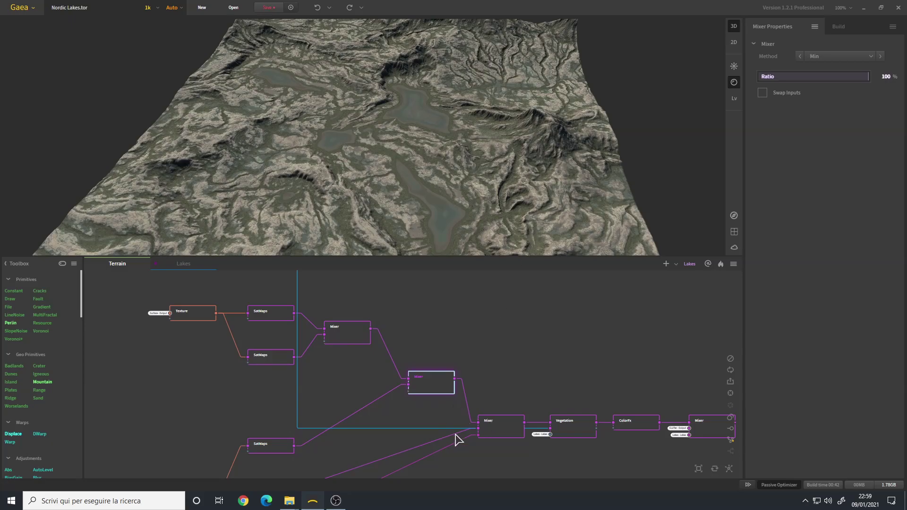
- Trace the three inputs of the Mixer before Vegetation back to the CLUTer and preview its teal colours
middle_click_drag(481, 457, 477, 348)
scroll(486, 338, "up", 3)
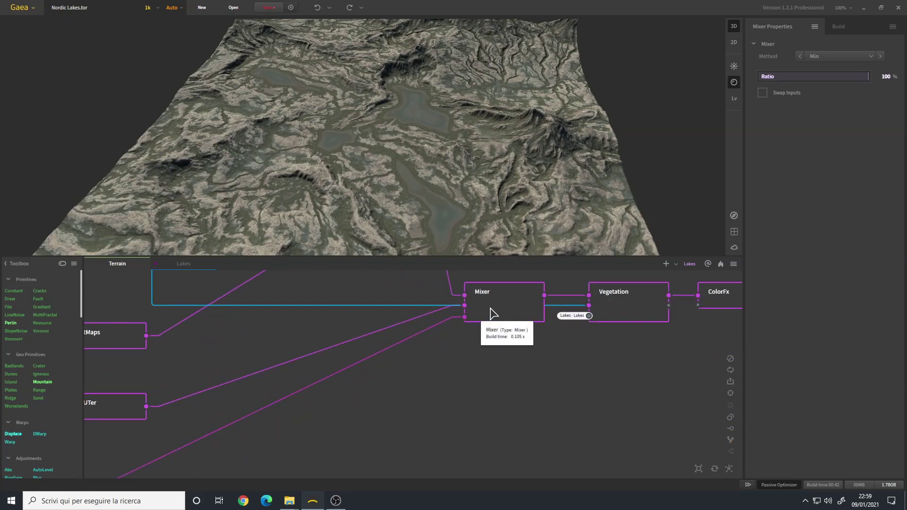
left_click_drag(253, 392, 474, 365)
left_click(335, 384)
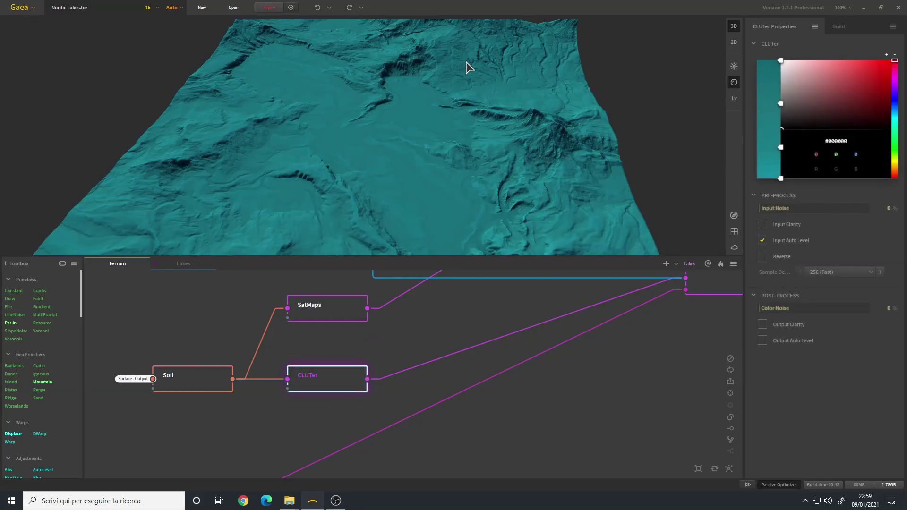
left_click(506, 343)
- Preview the Flow node on the terrain and review its quality options, keeping 1:3
left_click_drag(562, 334, 579, 239)
left_click(206, 415)
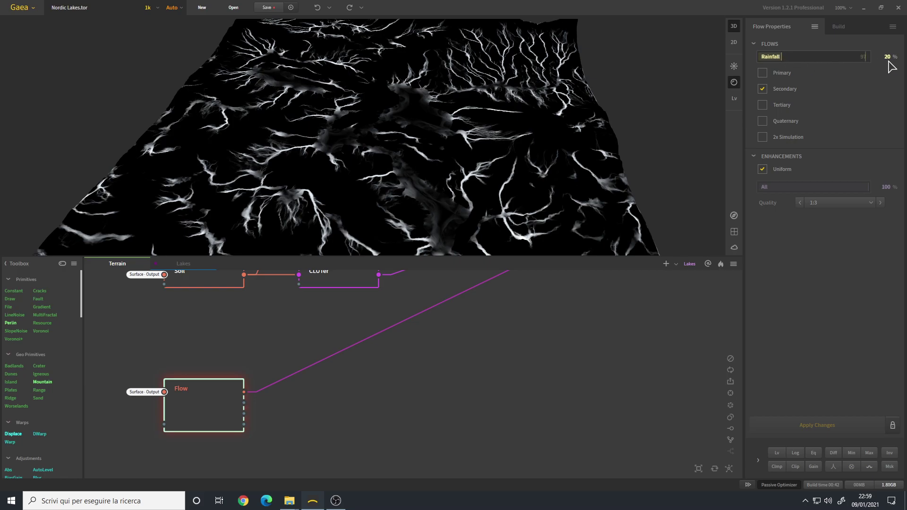
left_click(838, 206)
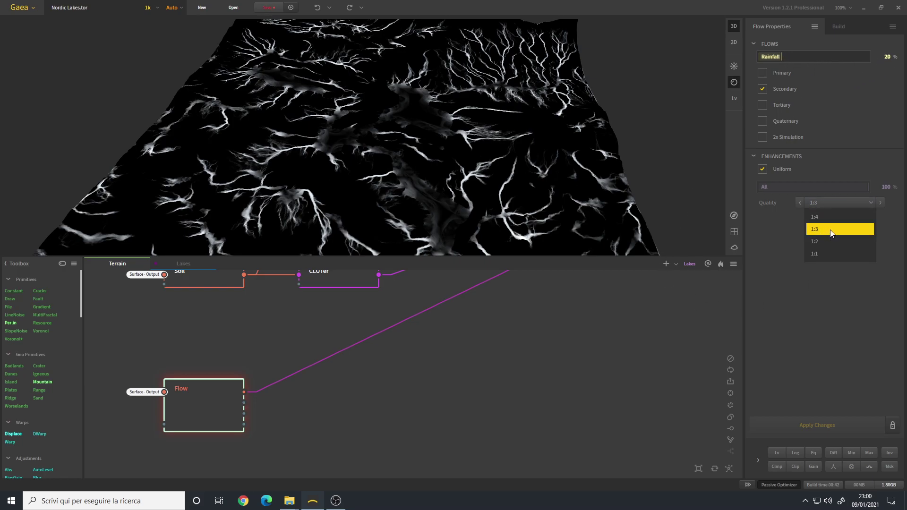
left_click(784, 242)
- Inspect the Flow node's channels close up and recheck its quality options, keeping 1:3
middle_click_drag(451, 99, 395, 140)
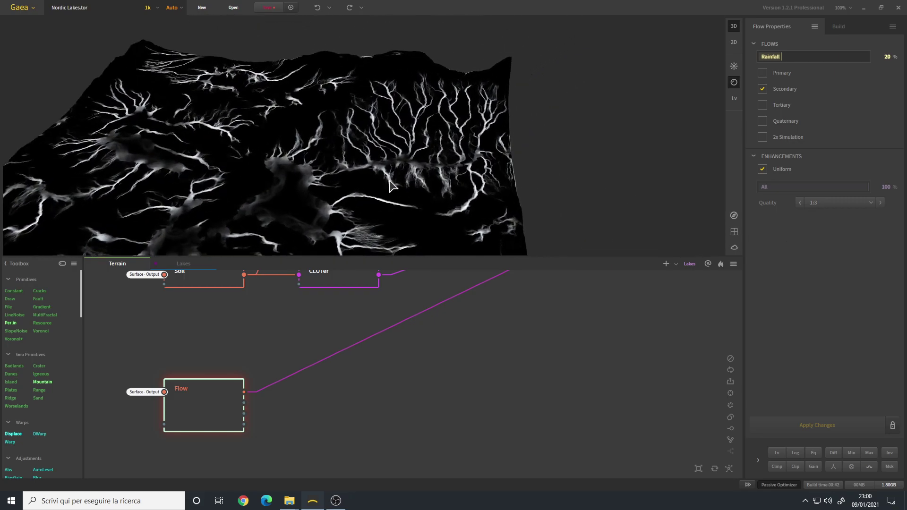
scroll(395, 141, "up", 3)
middle_click_drag(504, 205, 504, 175)
scroll(504, 175, "down", 5)
left_click(859, 209)
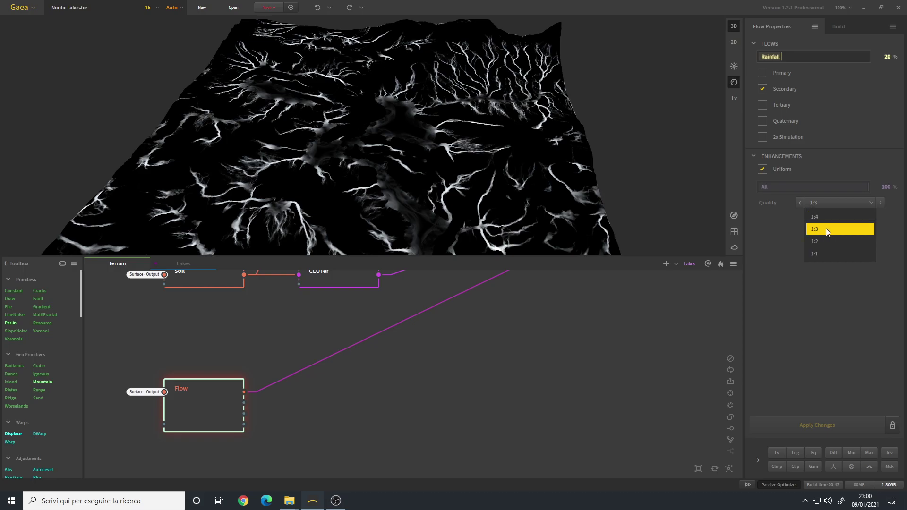
left_click(773, 231)
middle_click_drag(430, 159, 436, 168)
- Preview the Mixer before Vegetation, select the Vegetation node and examine its plant colouring and settings close up
scroll(434, 341, "down", 3)
middle_click_drag(484, 318, 330, 435)
left_click(491, 341)
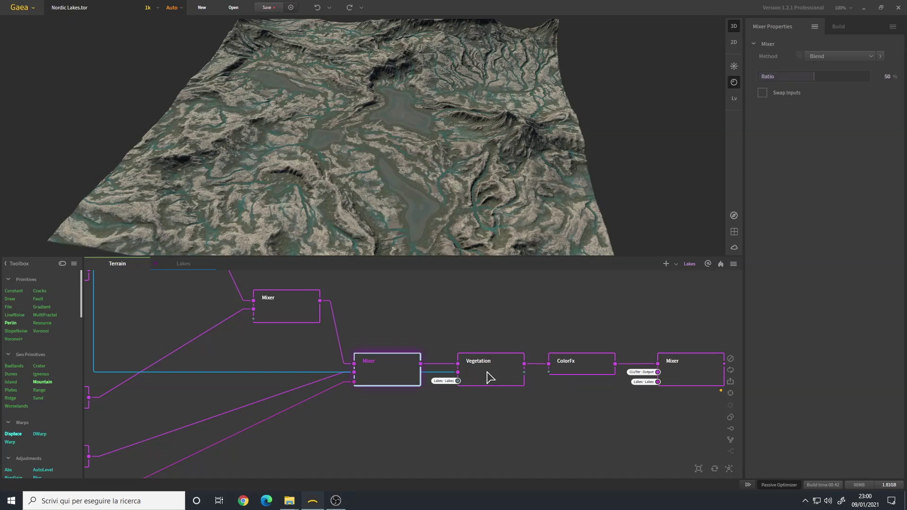
left_click(486, 371)
scroll(385, 187, "up", 5)
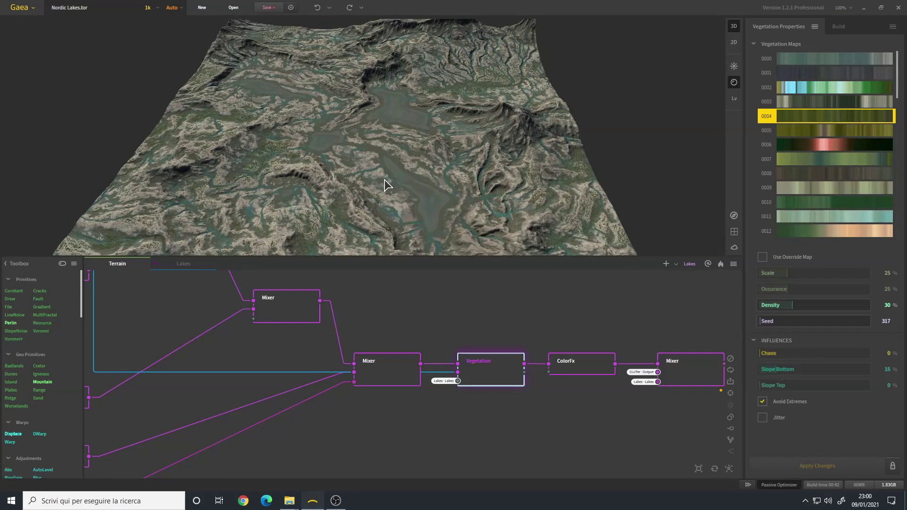
middle_click_drag(384, 182, 437, 151)
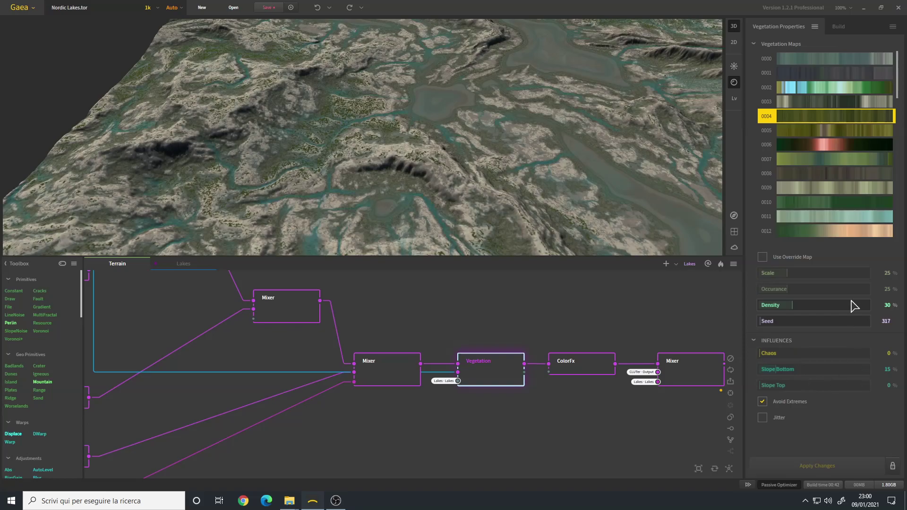
mouse_move(447, 163)
left_mouse_down()
mouse_move(427, 180)
mouse_move(450, 172)
left_mouse_up()
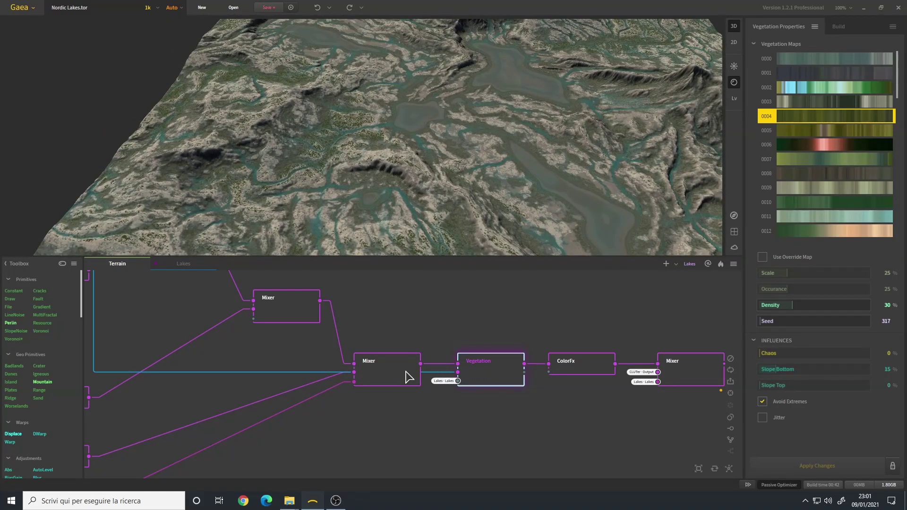
- Compare the terrain before and after the Vegetation node by switching between it and the preceding Mixer
left_click(403, 383)
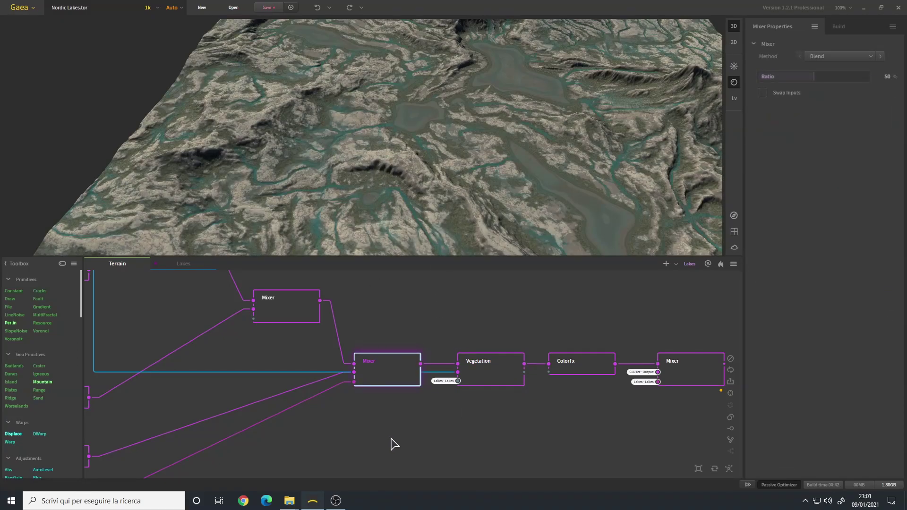
left_click(494, 387)
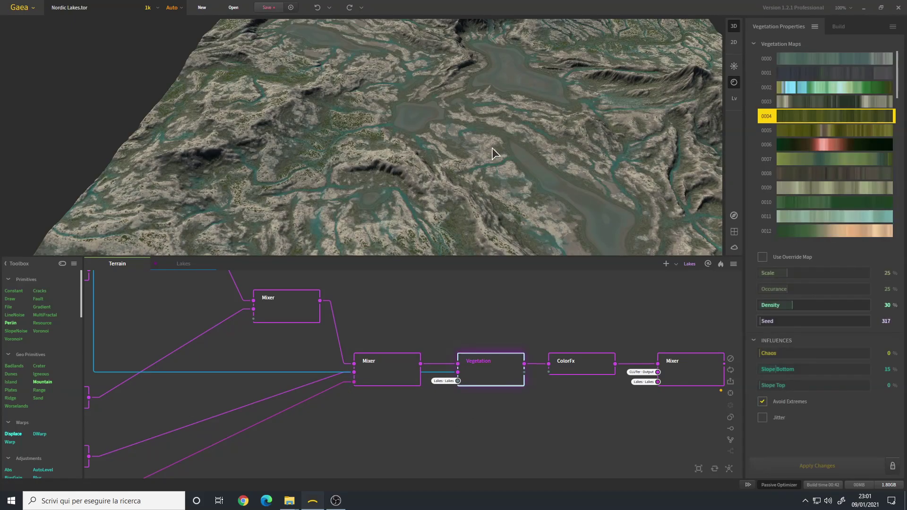
scroll(493, 150, "down", 3)
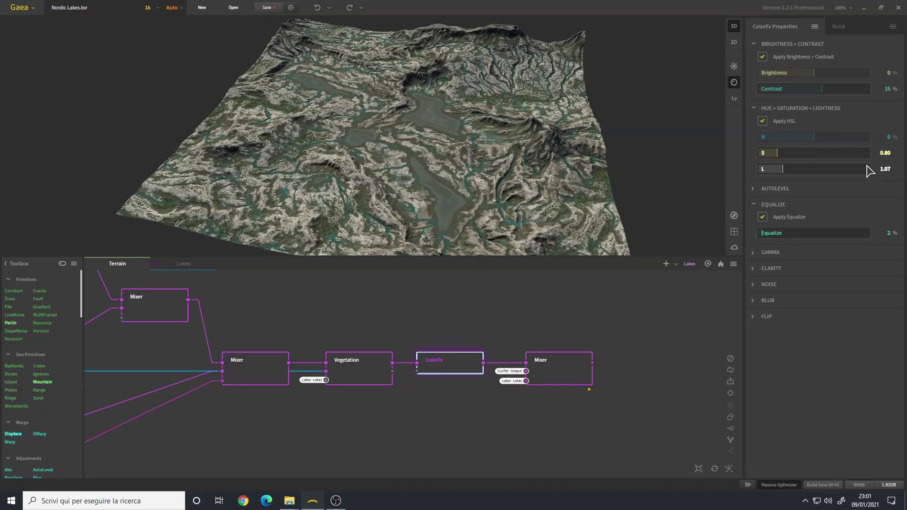
- Examine the ColorFx node's contrast, HSL and equalize adjustments on the terrain and compare them with the Vegetation output
left_click_drag(381, 195, 437, 92)
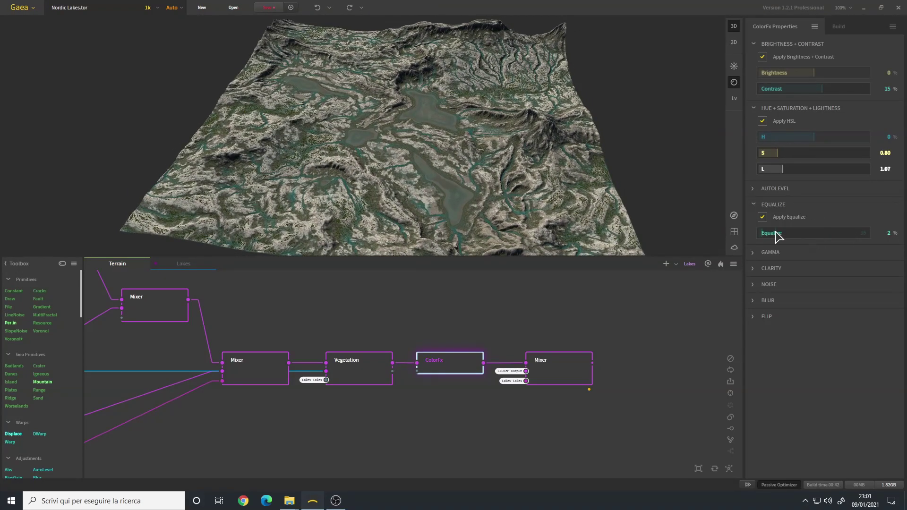
scroll(332, 169, "up", 6)
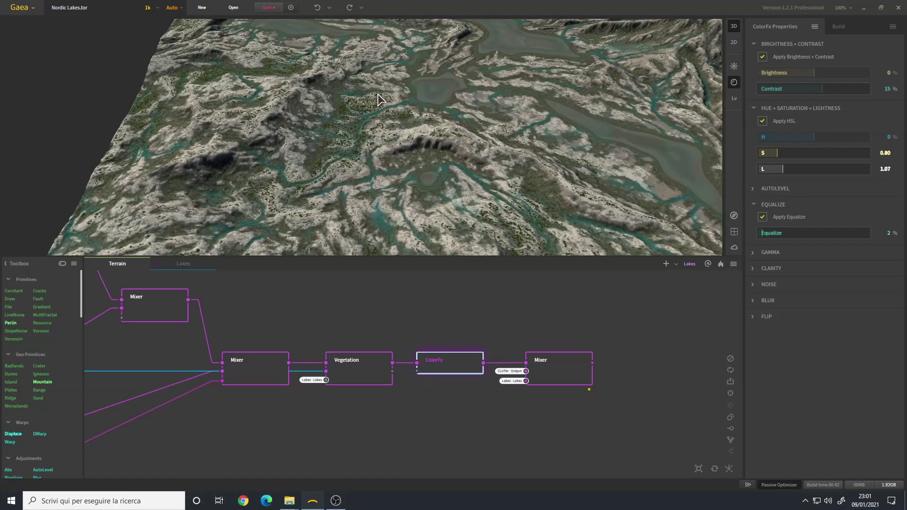
left_click_drag(508, 131, 263, 165)
scroll(393, 163, "down", 5)
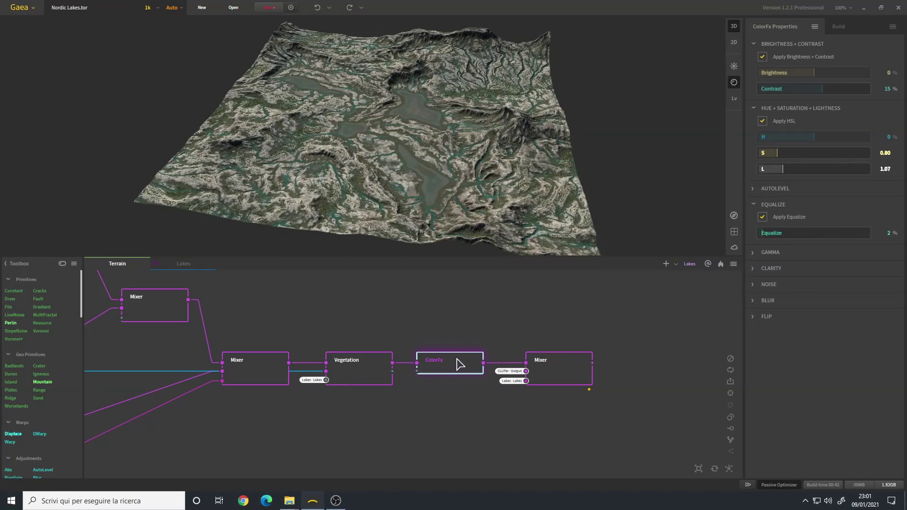
left_click(355, 377)
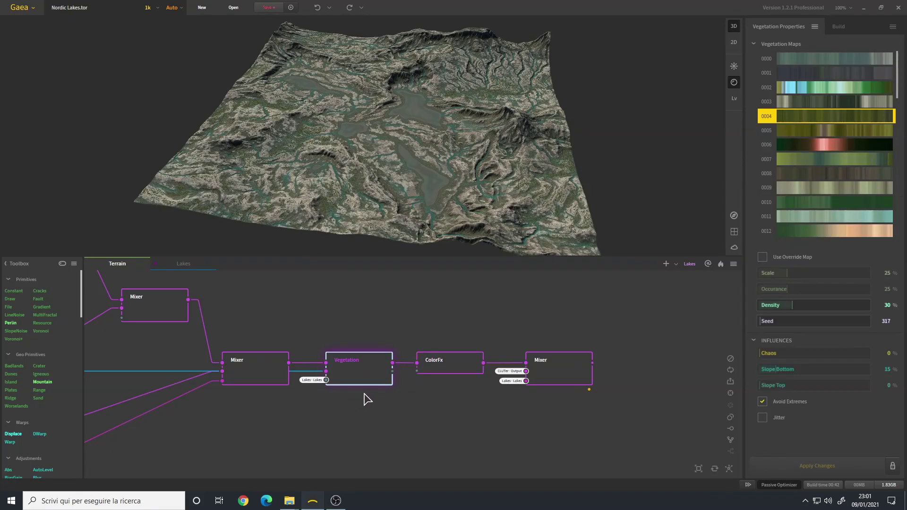
left_click(445, 367)
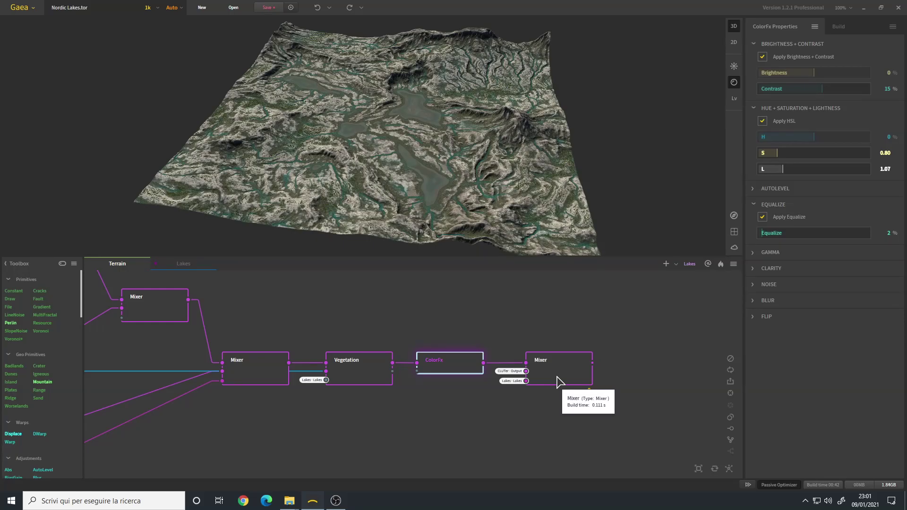
- Preview the final Mixer with the coloured lakes and trace its second input to the CLUTer in the Lakes graph
left_click(559, 380)
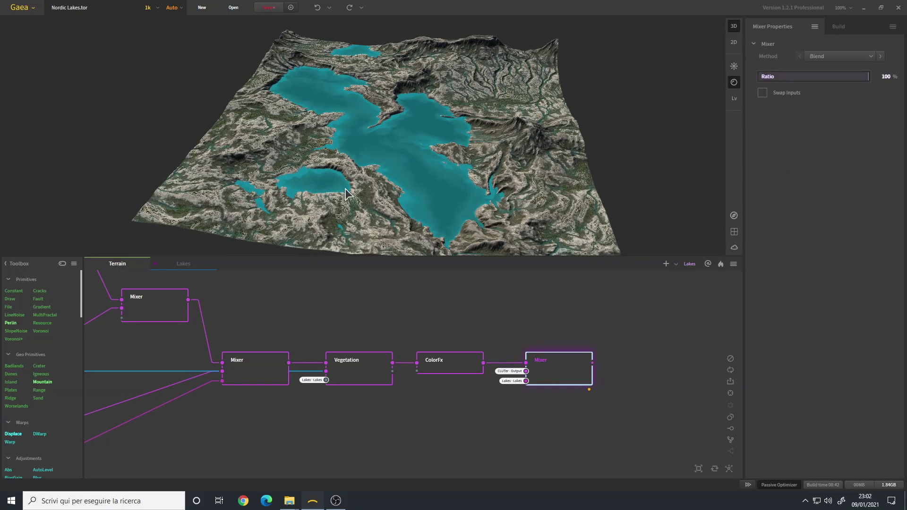
left_click_drag(390, 129, 393, 177)
scroll(551, 369, "up", 2)
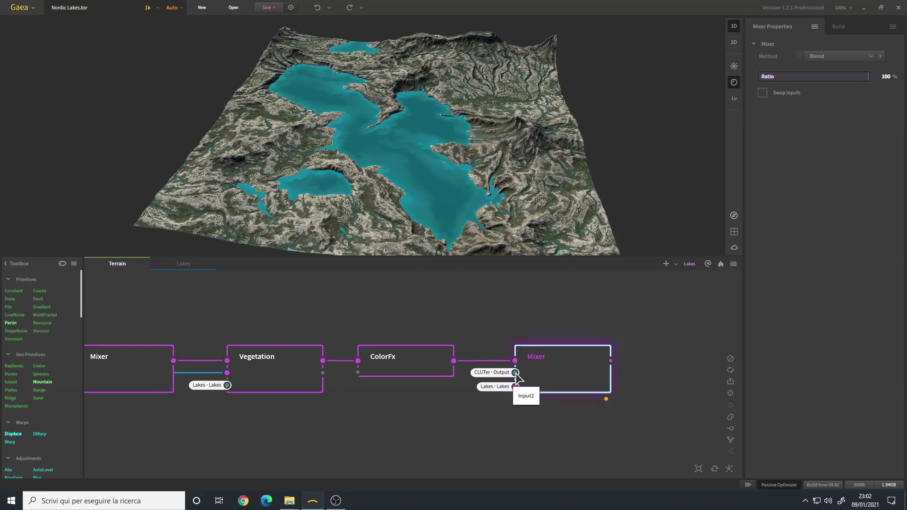
left_click(198, 268)
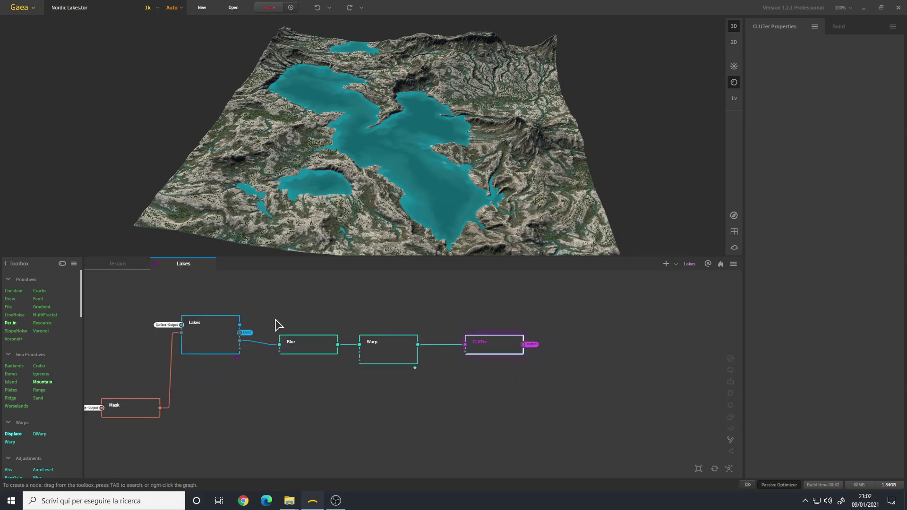
left_click(495, 350)
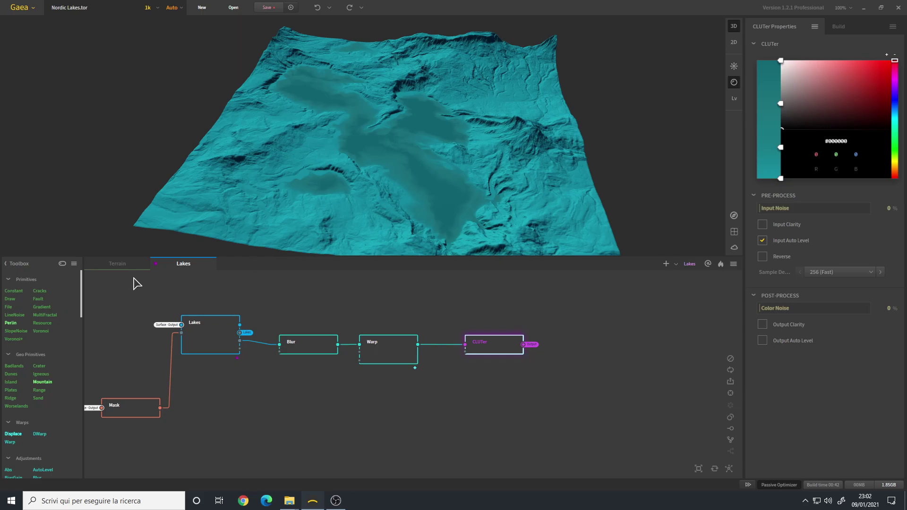
- Preview ColorFx without the lake water and trace the final Mixer's mask to the Lakes node in the Lakes graph
left_click(119, 263)
left_click(423, 372)
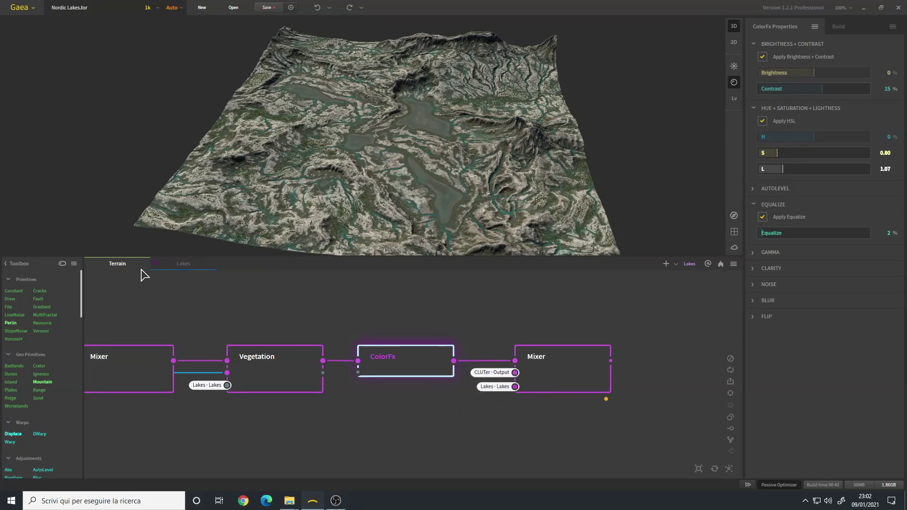
left_click(184, 264)
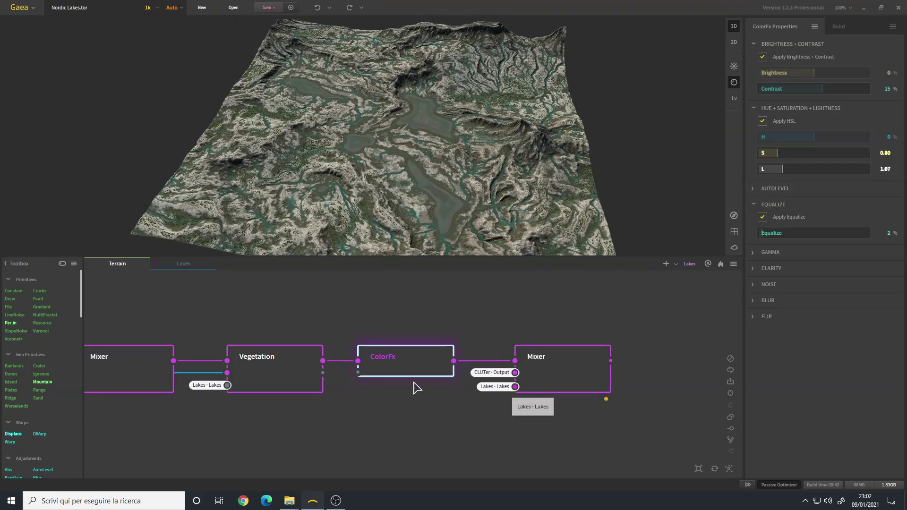
left_click(183, 264)
middle_click_drag(233, 360, 364, 365)
scroll(364, 365, "up", 4)
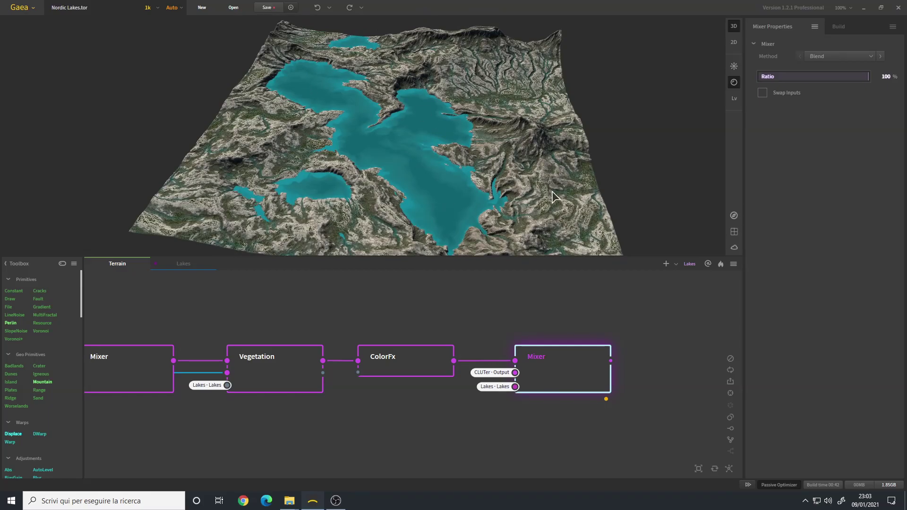
- Review the whole colour node chain in the Terrain graph and view the final Mixer's terrain from slightly different angles
scroll(447, 423, "down", 4)
middle_click_drag(429, 437, 431, 408)
middle_click_drag(333, 323, 441, 340)
scroll(444, 345, "down", 2)
middle_click_drag(387, 308, 372, 320)
scroll(491, 354, "up", 2)
scroll(457, 362, "up", 2)
left_click_drag(425, 188, 420, 174)
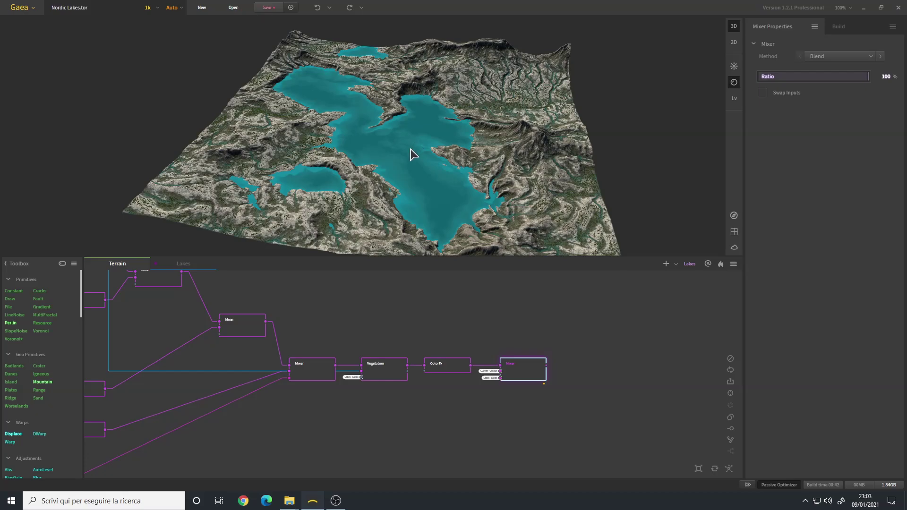
mouse_move(411, 153)
left_mouse_down()
mouse_move(411, 168)
mouse_move(416, 140)
mouse_move(407, 151)
left_mouse_up()
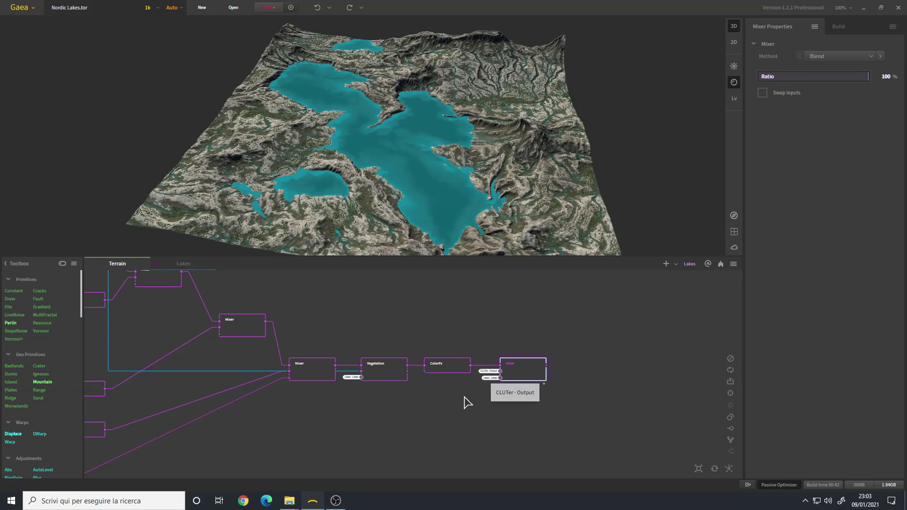